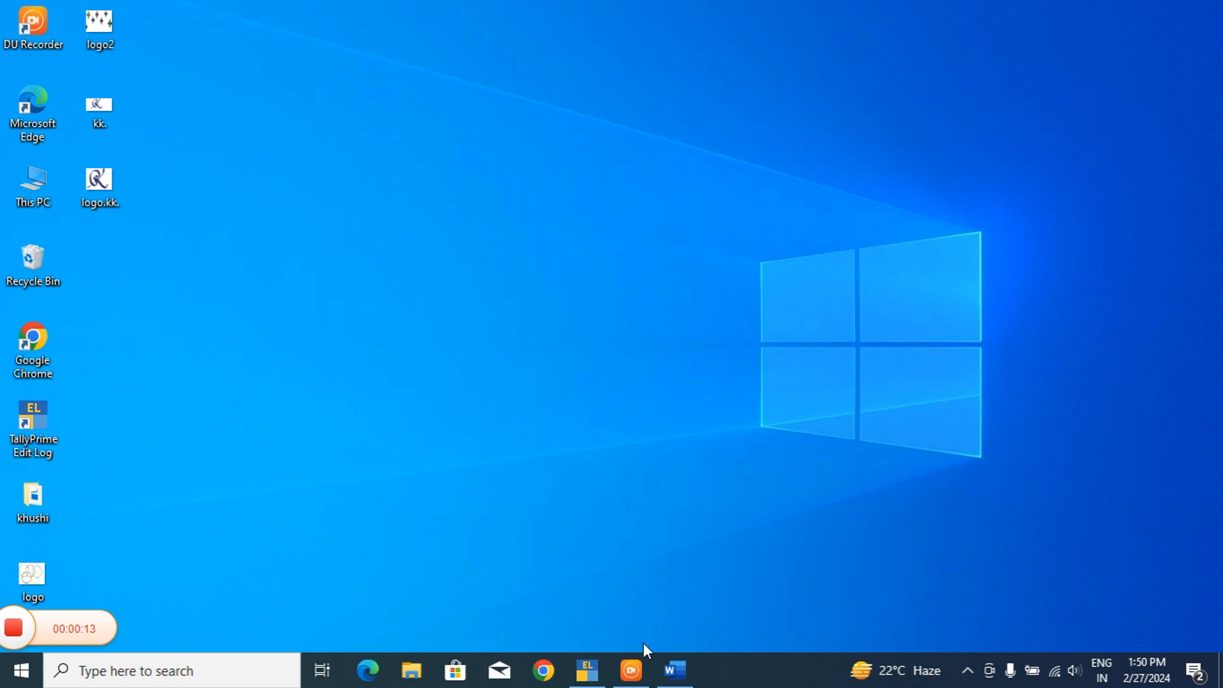
# Step: Switch to the Word document "What is a Trial Balance" and read the English and Hindi definition under "What is Physical stock?"
pyautogui.click(679, 672)
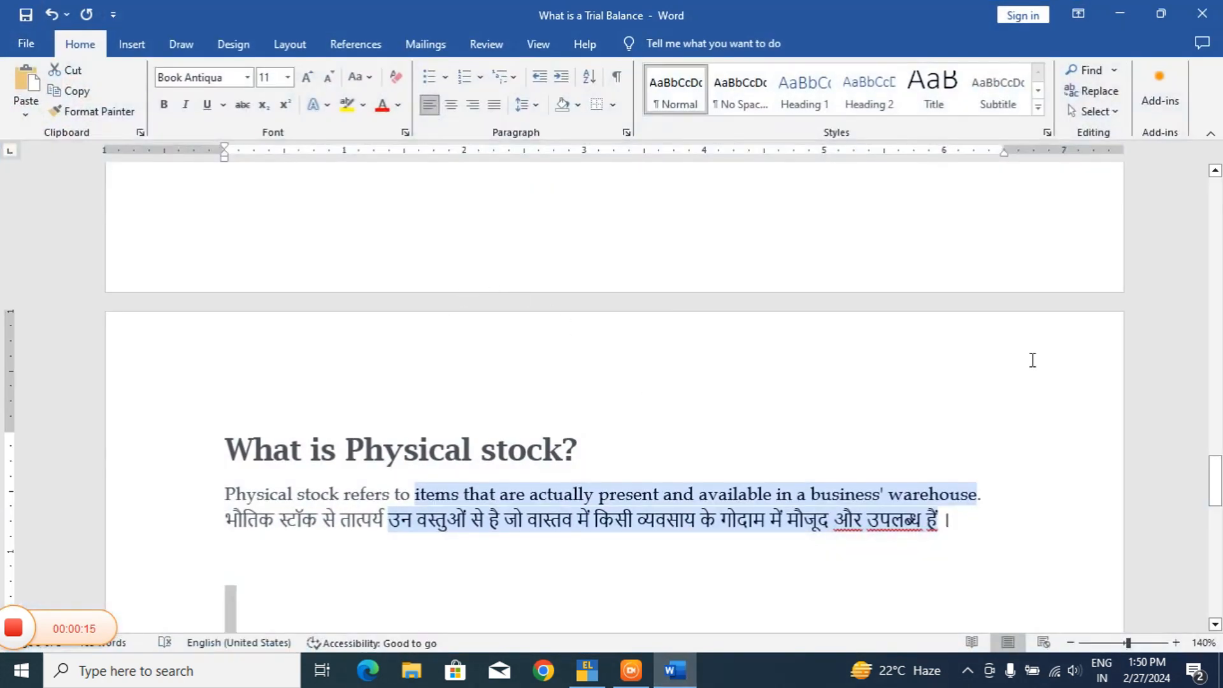
pyautogui.moveTo(1216, 479); pyautogui.dragTo(1216, 487)
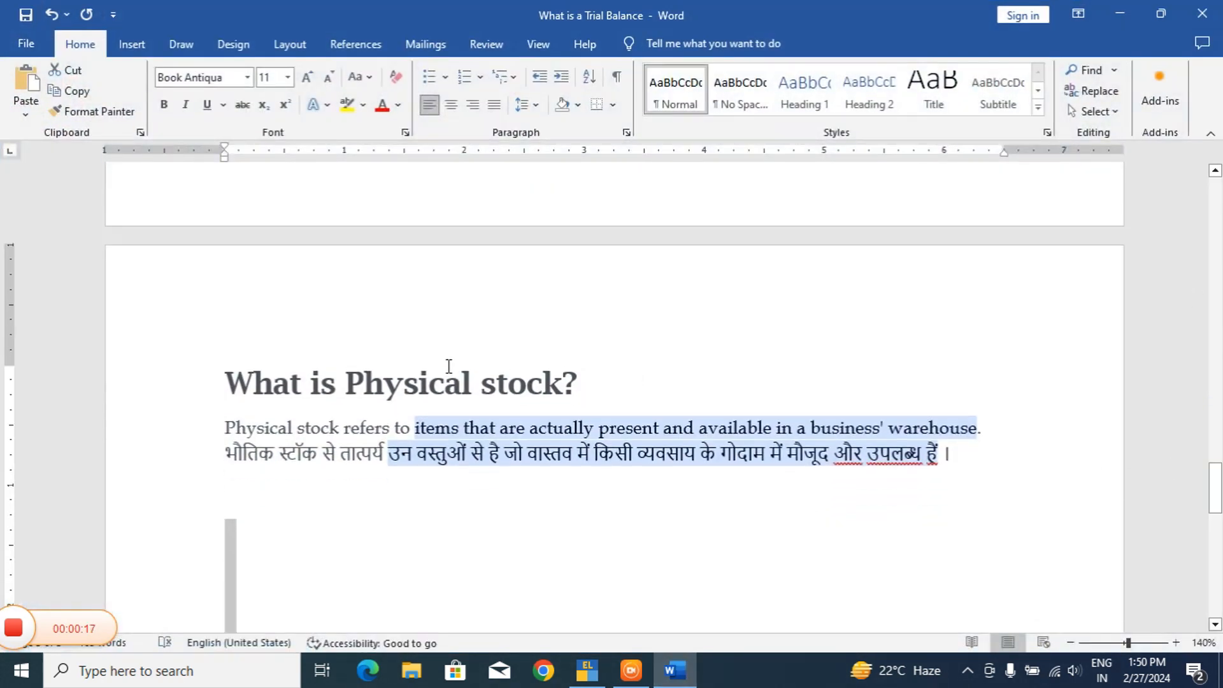
pyautogui.click(382, 376)
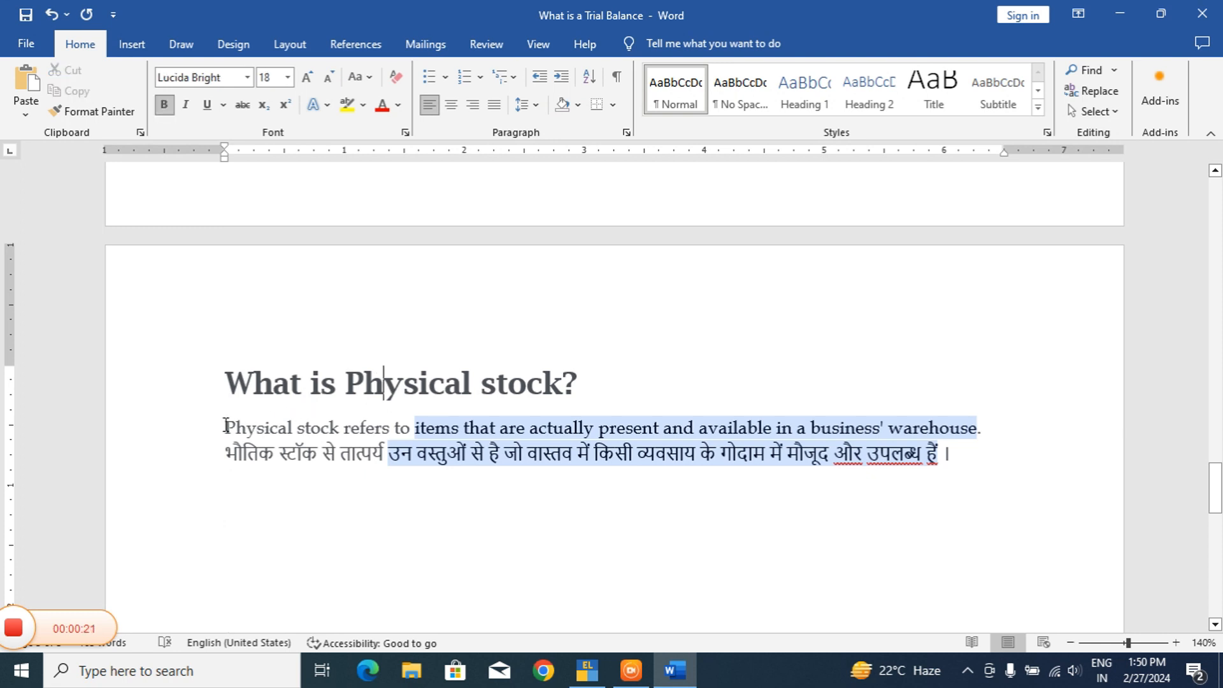
pyautogui.moveTo(226, 426); pyautogui.dragTo(890, 437)
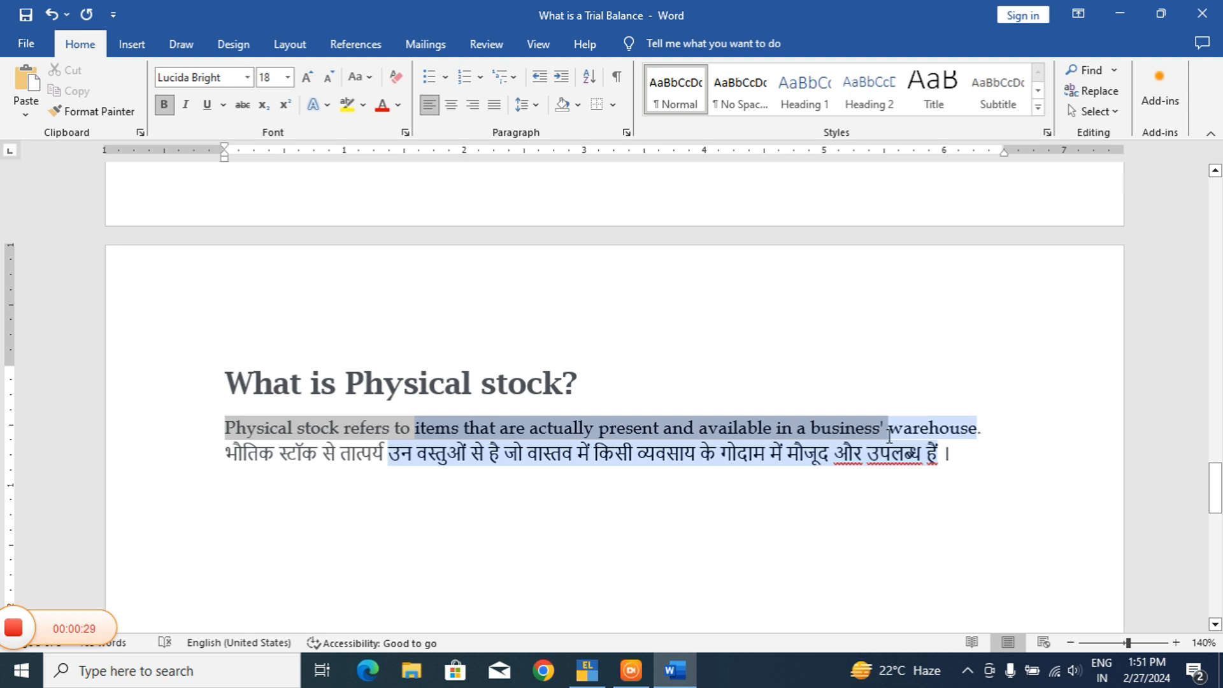
pyautogui.click(305, 483)
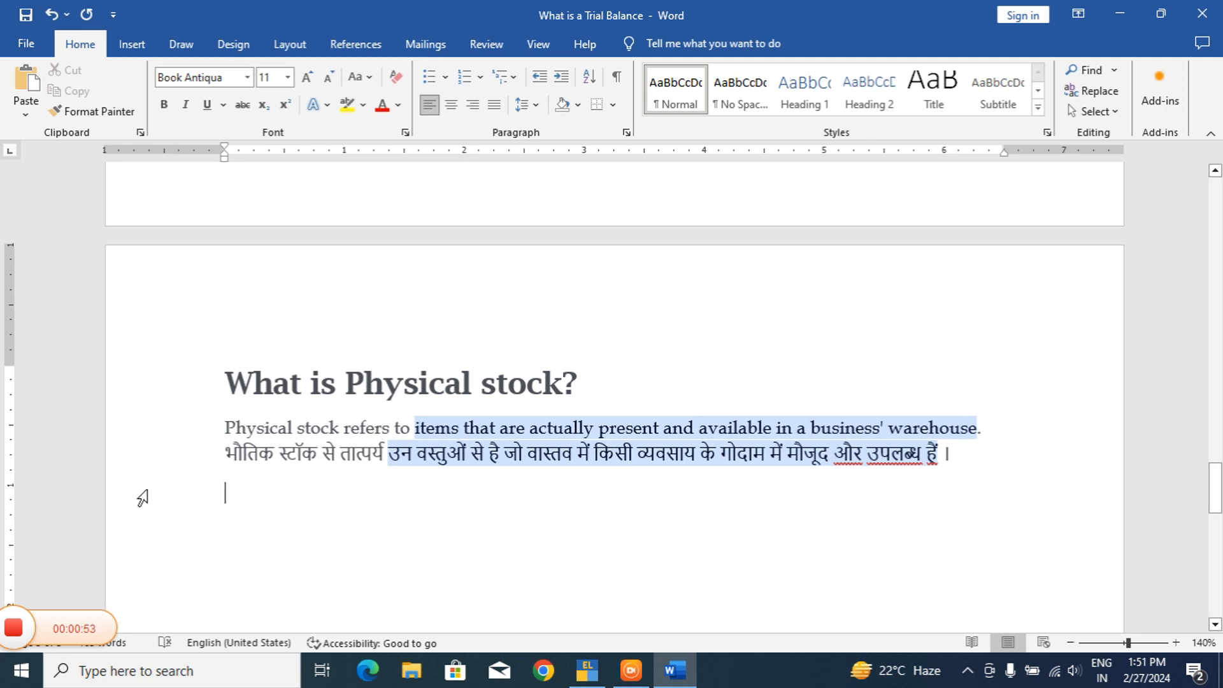
pyautogui.scroll(3, 145, 499)
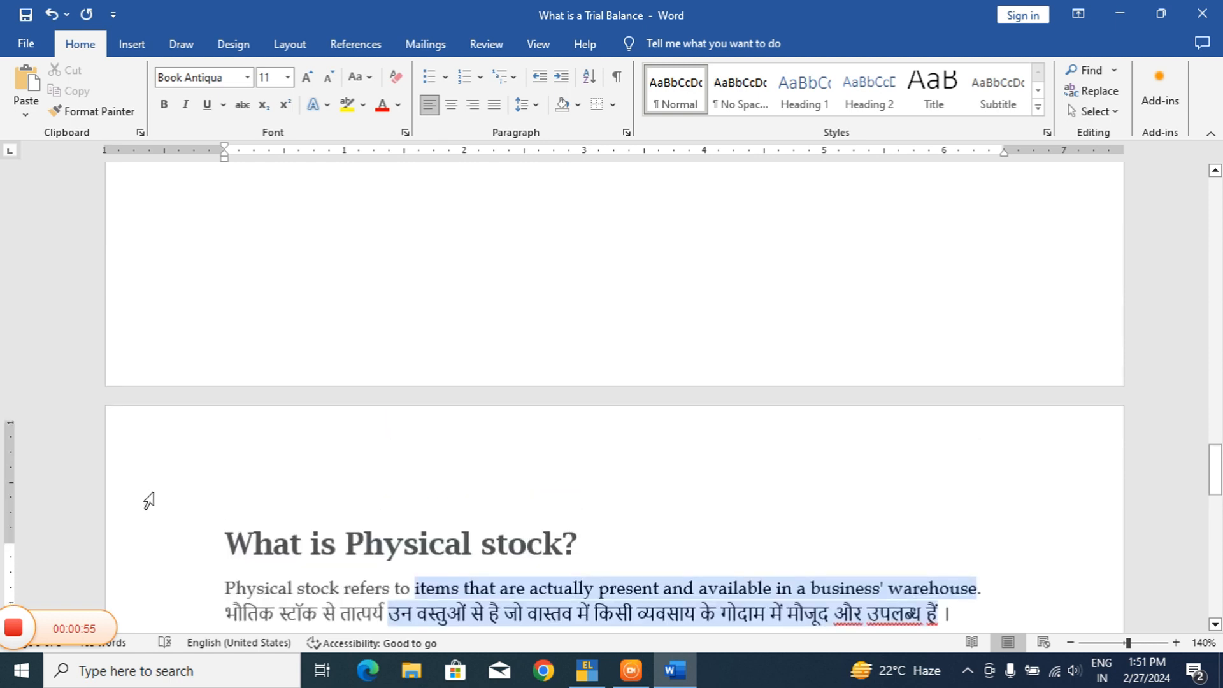
pyautogui.scroll(-1, 191, 511)
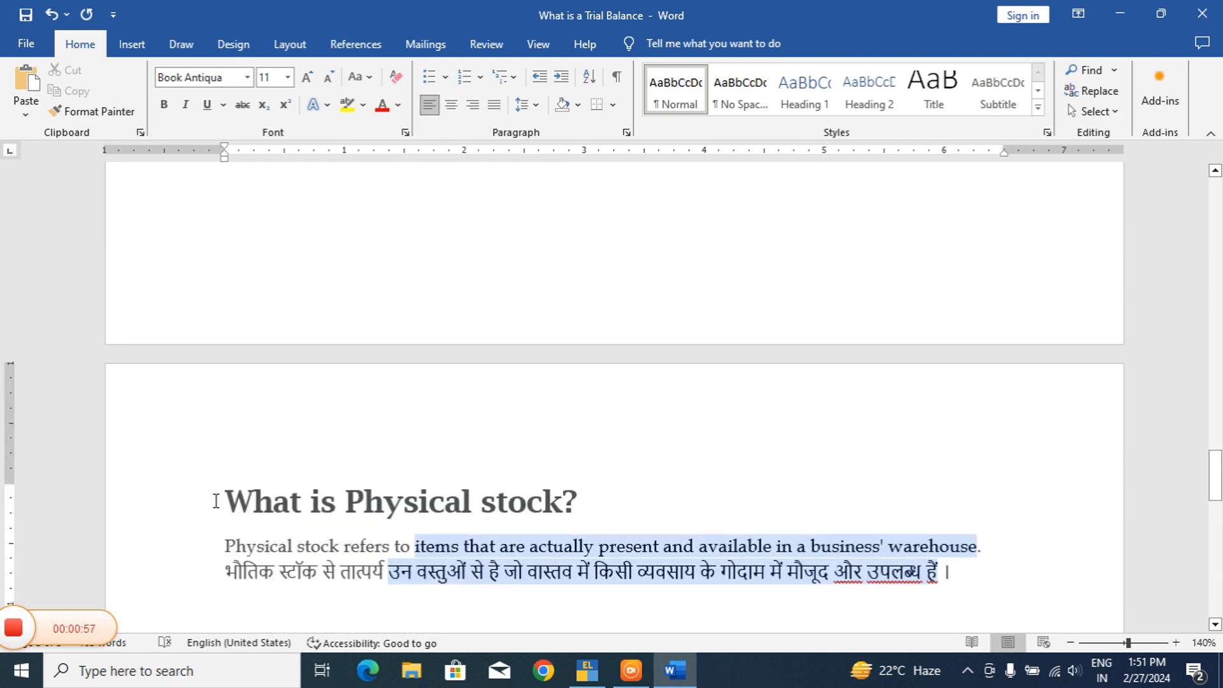
pyautogui.scroll(-1, 220, 501)
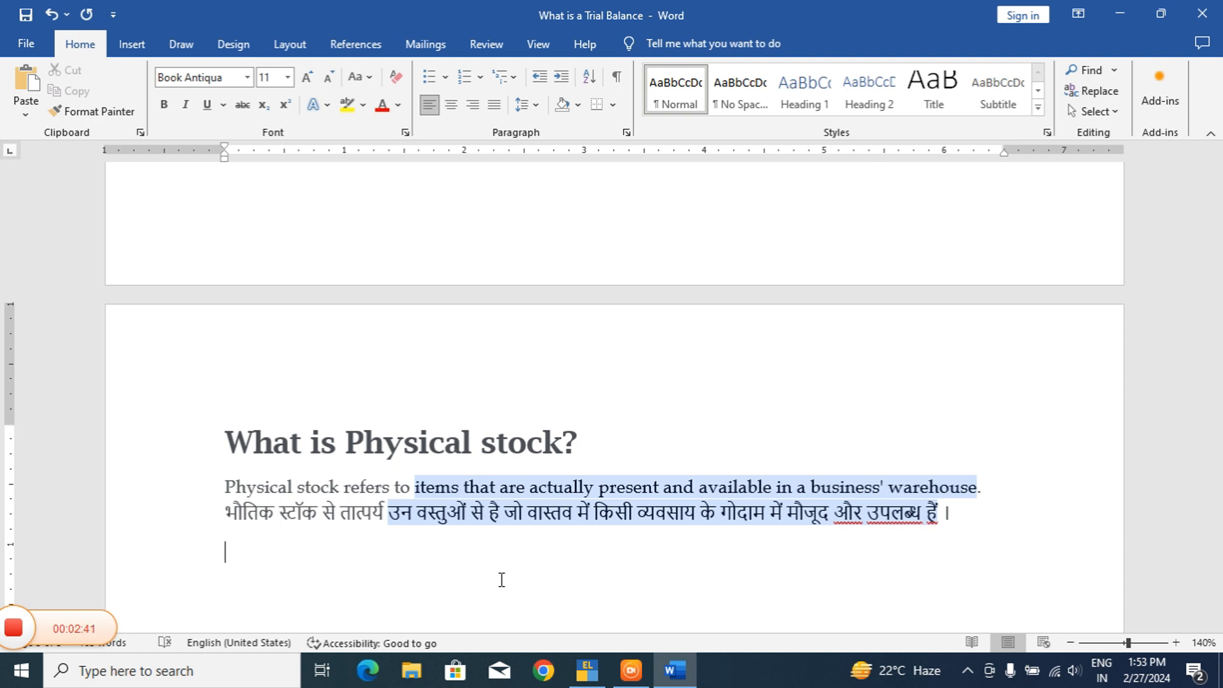
pyautogui.moveTo(226, 433); pyautogui.dragTo(617, 450)
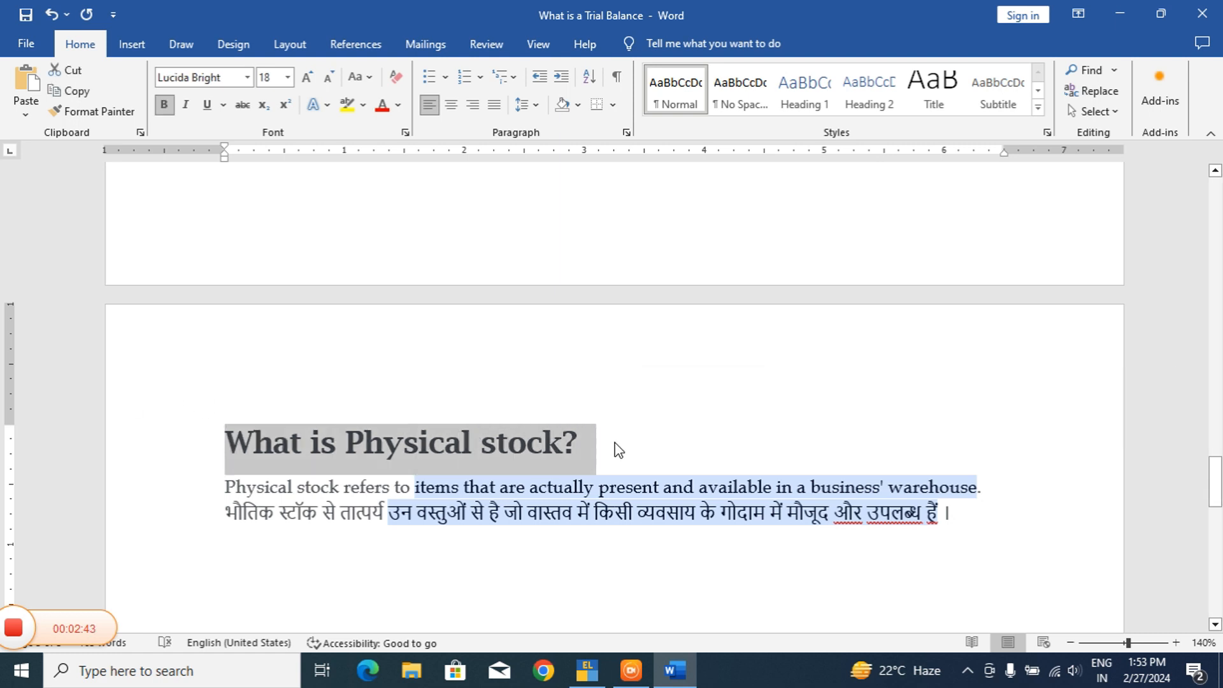
pyautogui.click(616, 449)
# Step: Remove the bullet from the empty line above the Dell Laptop item
pyautogui.scroll(-5, 732, 445)
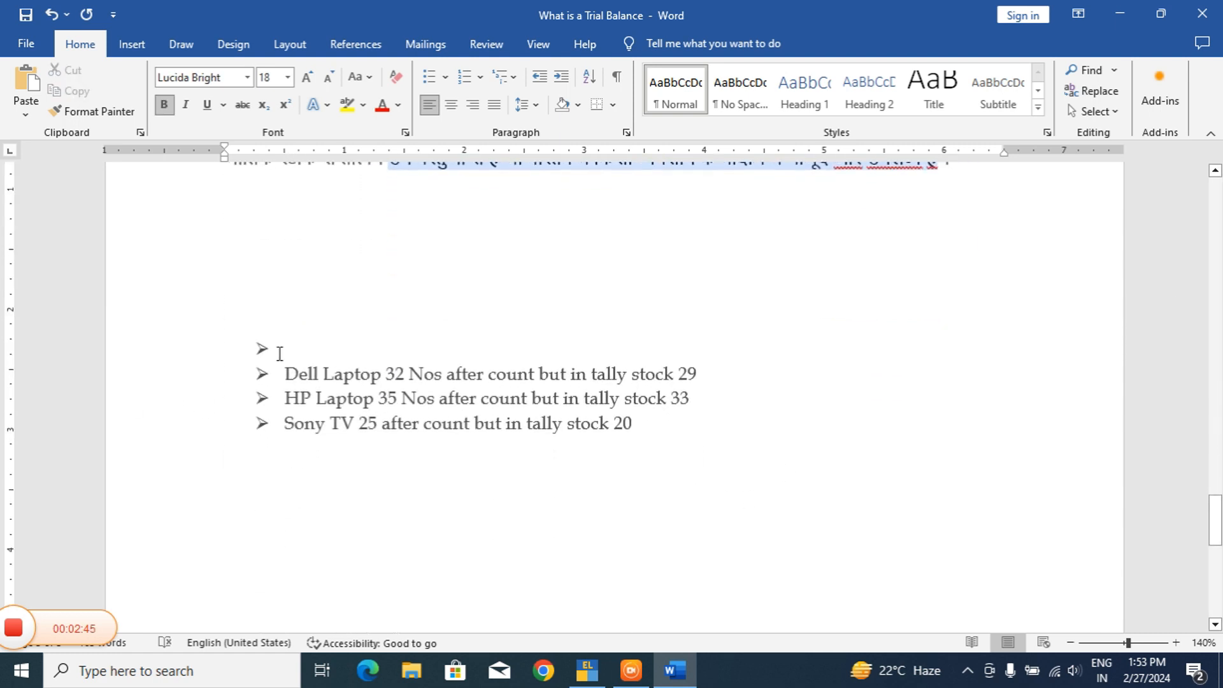
pyautogui.click(372, 342)
pyautogui.press('BackSpace')
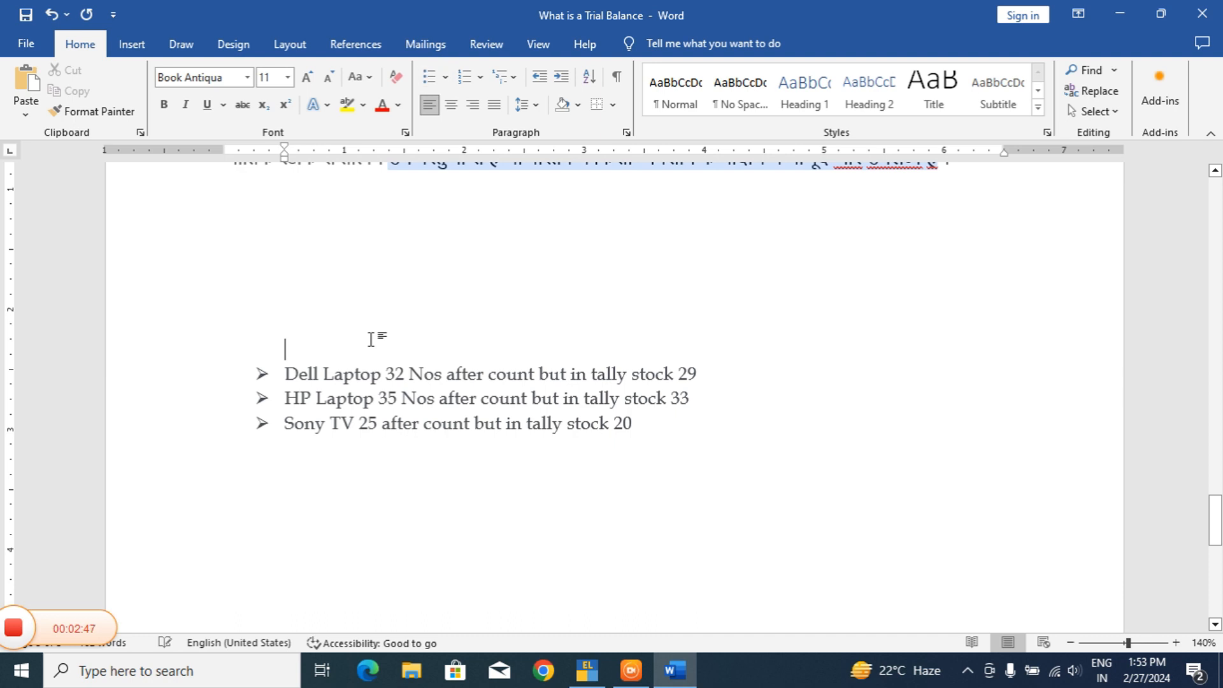
# Step: Compare the counted quantities with the Tally stock for the Dell and HP laptops in the bulleted list
pyautogui.moveTo(286, 375); pyautogui.dragTo(400, 376)
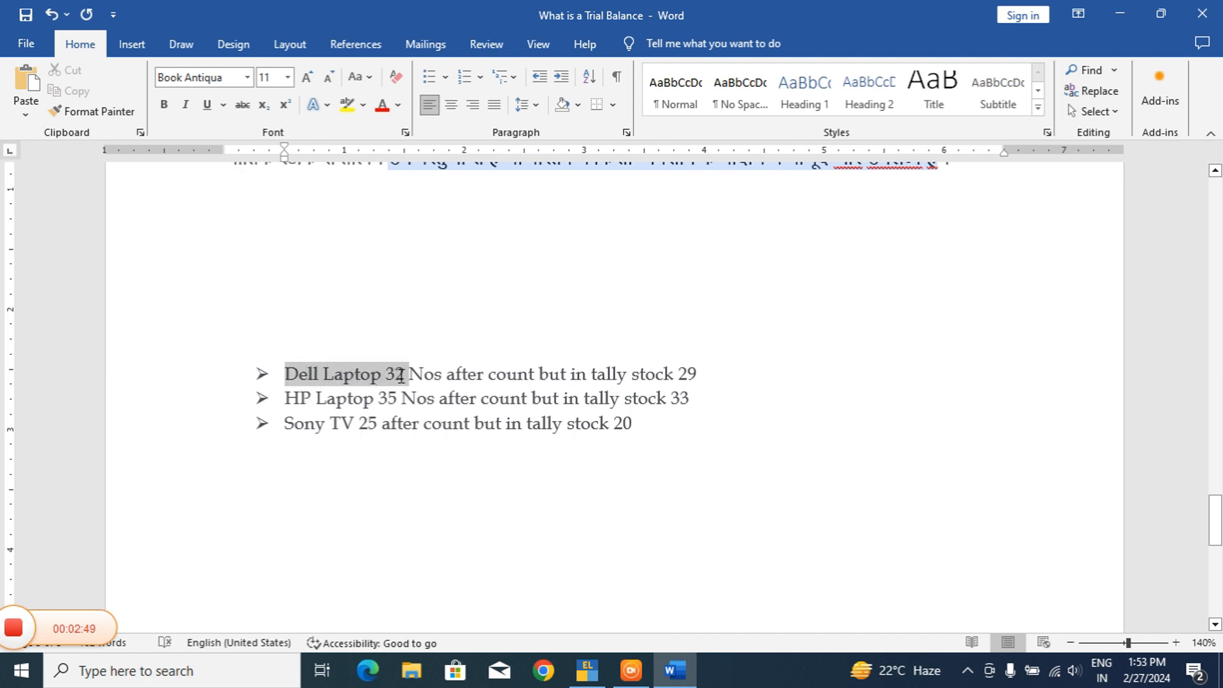
pyautogui.click(396, 376)
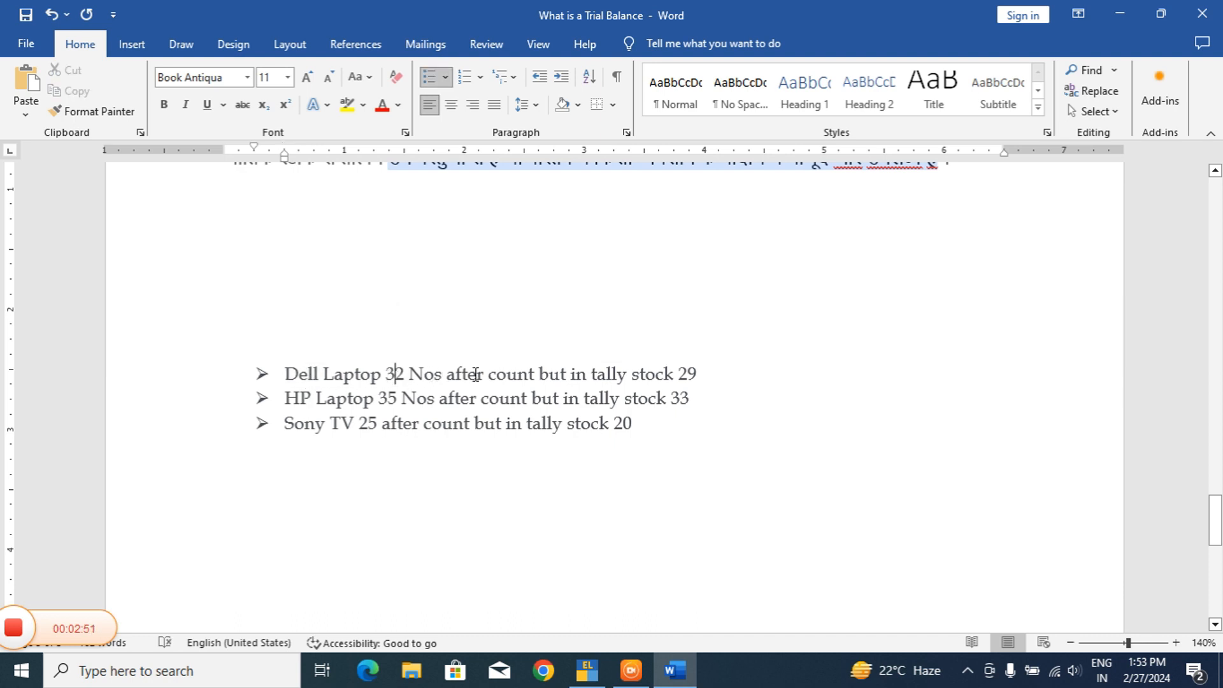
pyautogui.moveTo(631, 375); pyautogui.dragTo(693, 377)
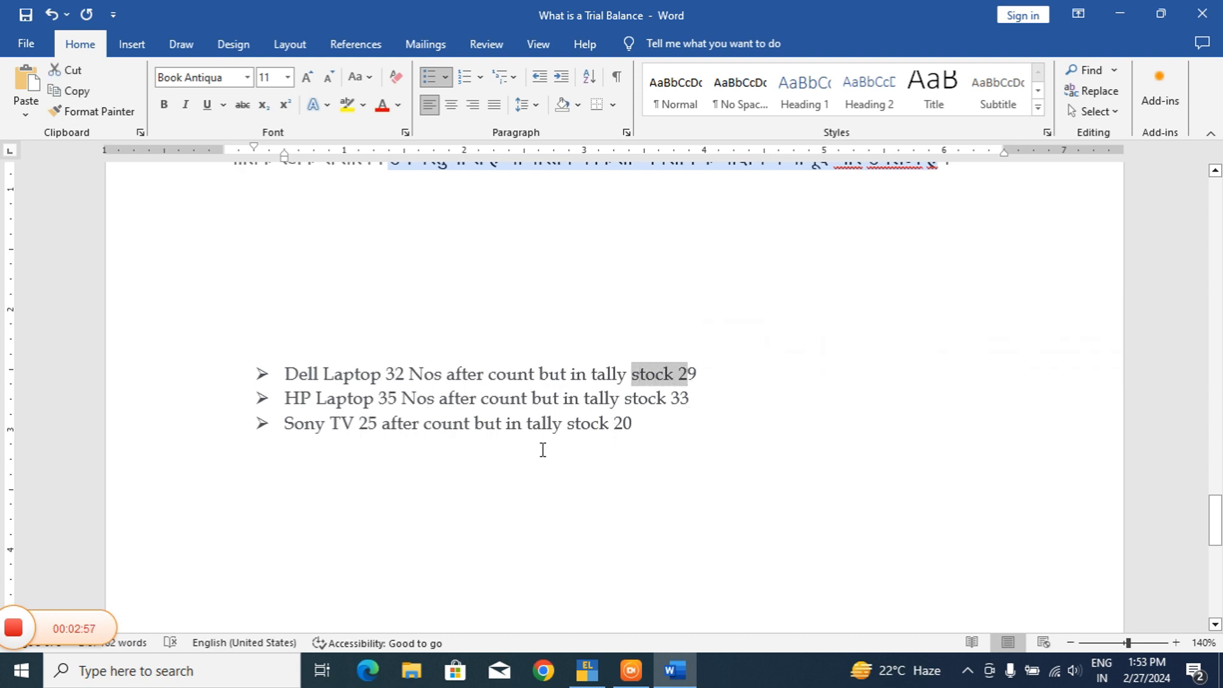
pyautogui.click(394, 399)
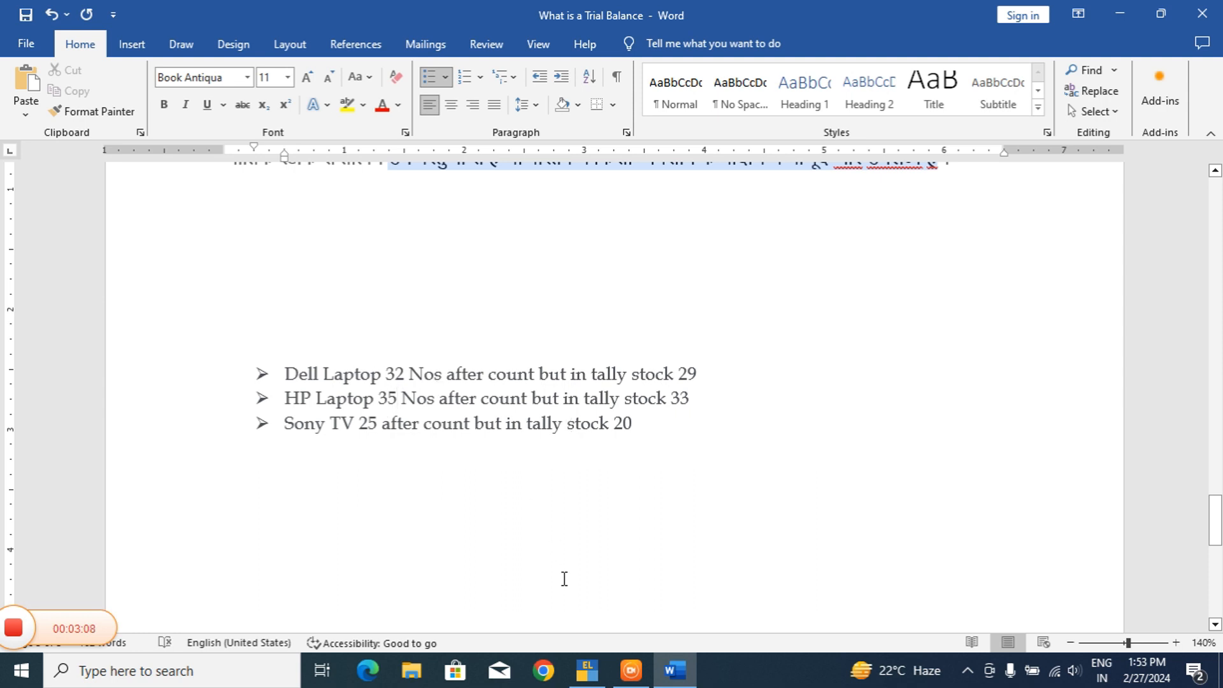
# Step: Switch to TallyPrime and open a new Physical Stock inventory voucher for Asha Trade Pvt. Ltd
pyautogui.click(587, 670)
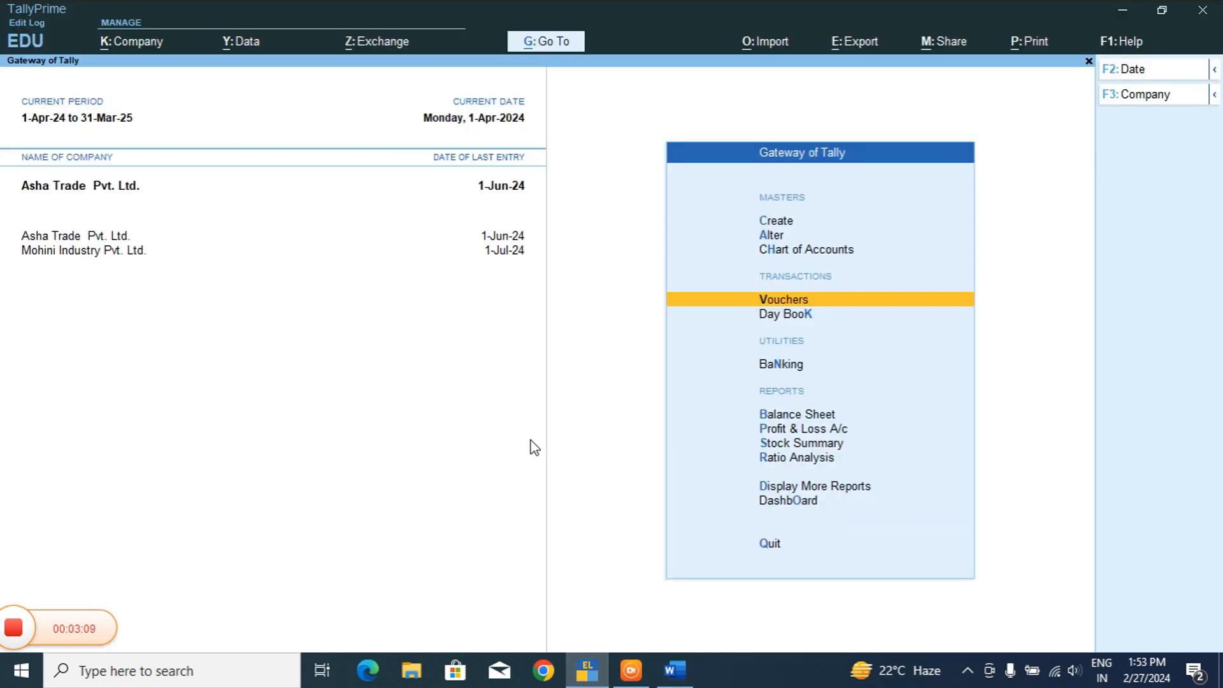
pyautogui.click(792, 305)
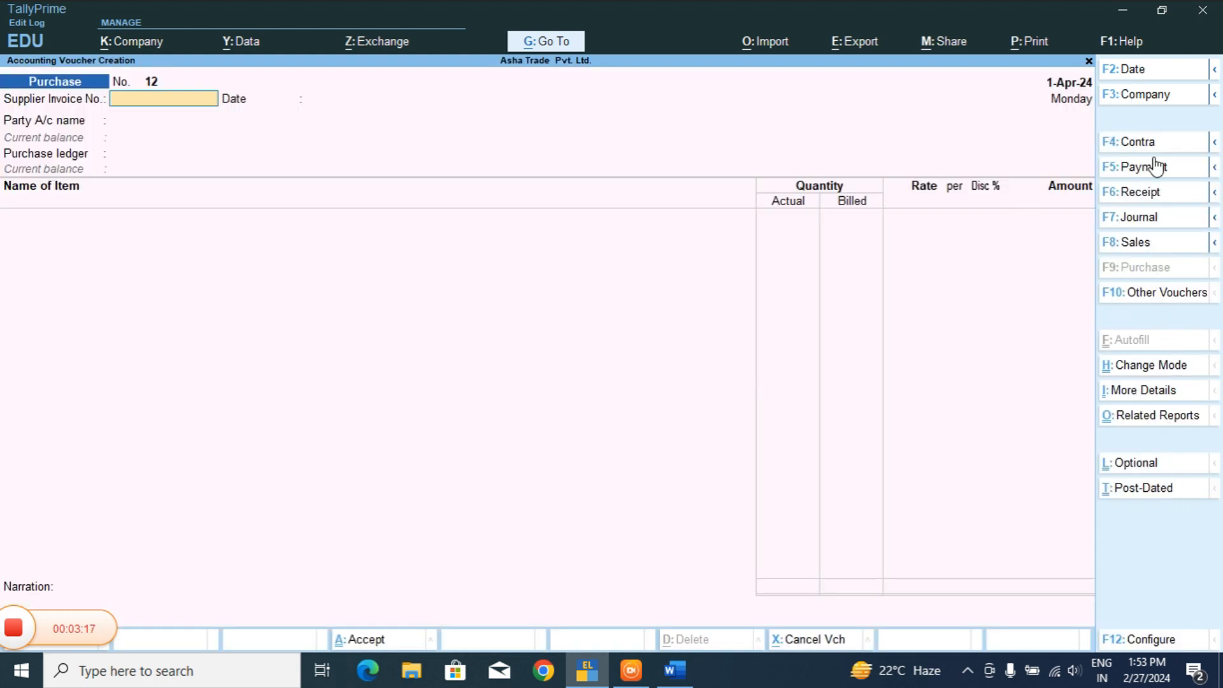
pyautogui.click(1170, 293)
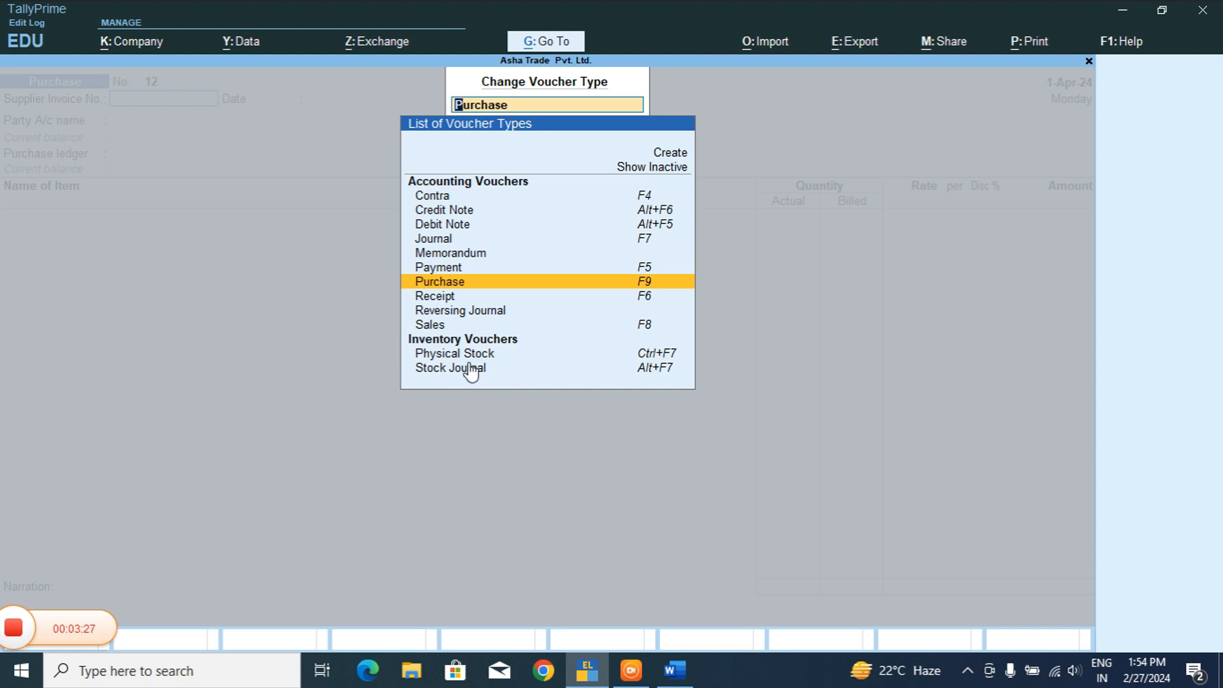
pyautogui.click(440, 355)
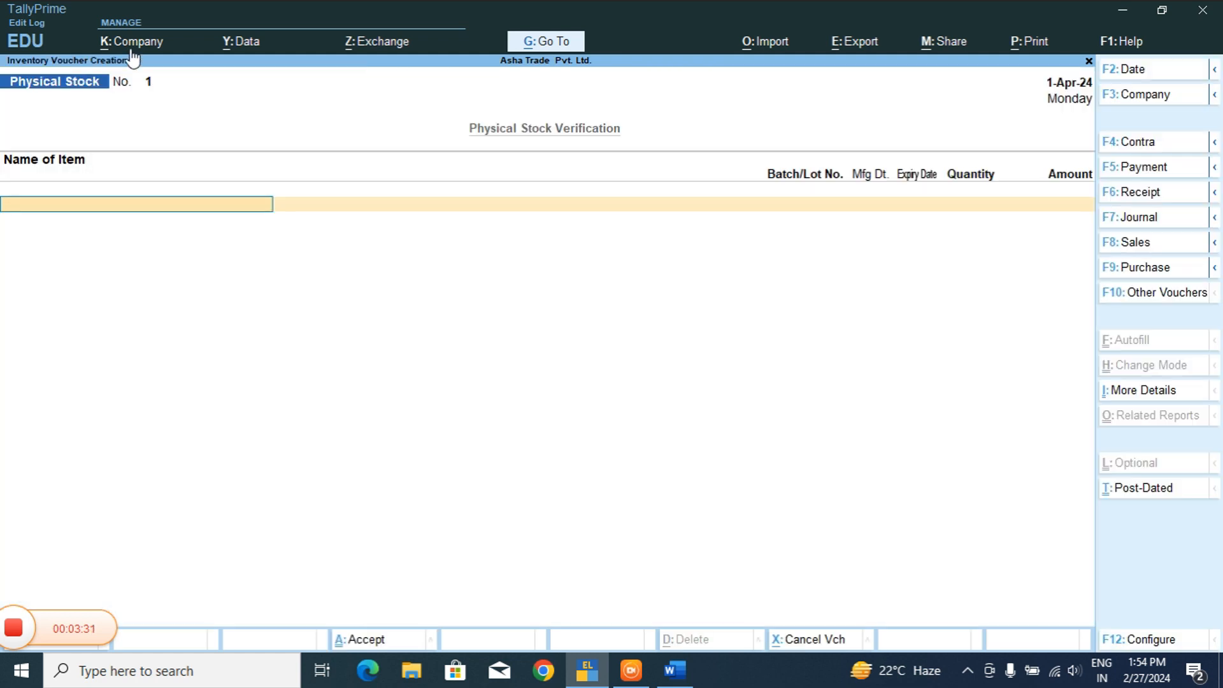
# Step: Change to a Sales voucher and back to Physical Stock, and select Dell Laptop as the first stock item
pyautogui.press('F8')
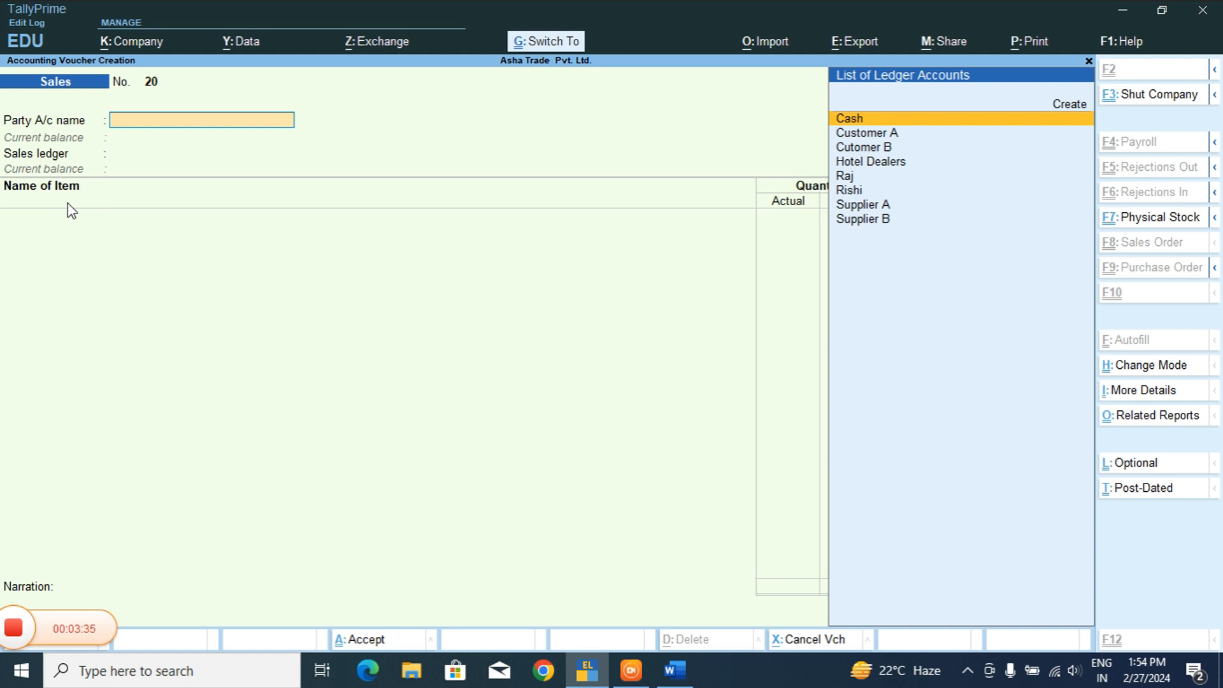
pyautogui.hotkey('ctrl', 'F7')
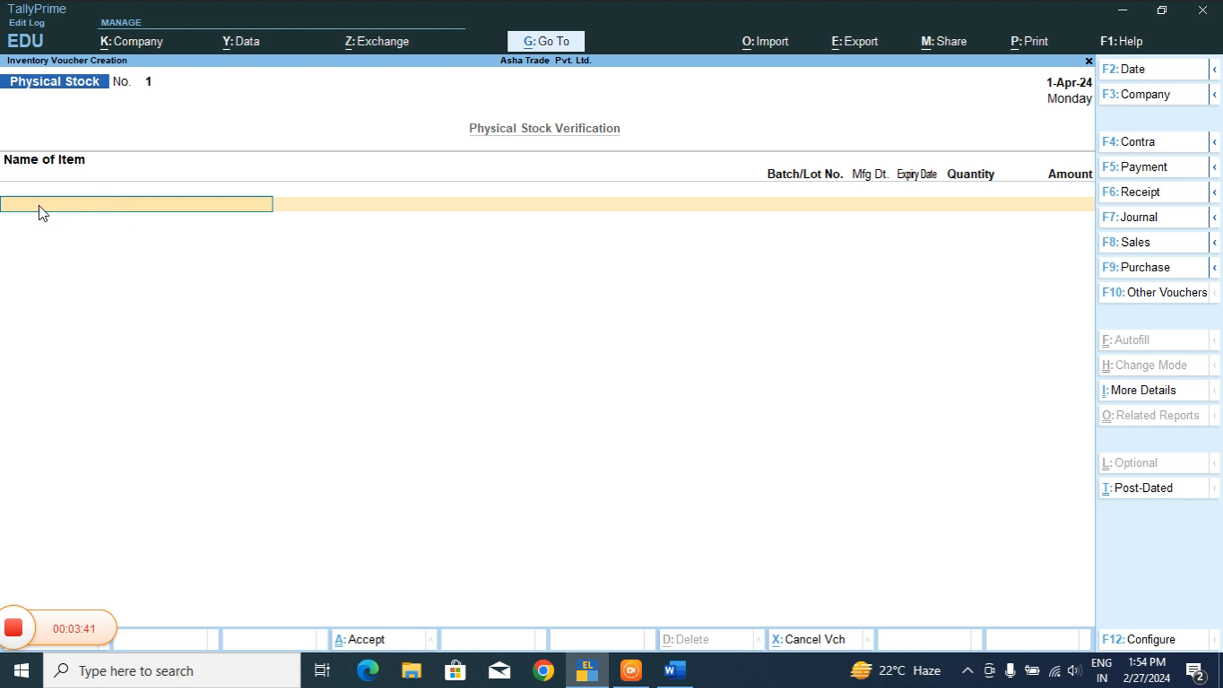
pyautogui.click(104, 201)
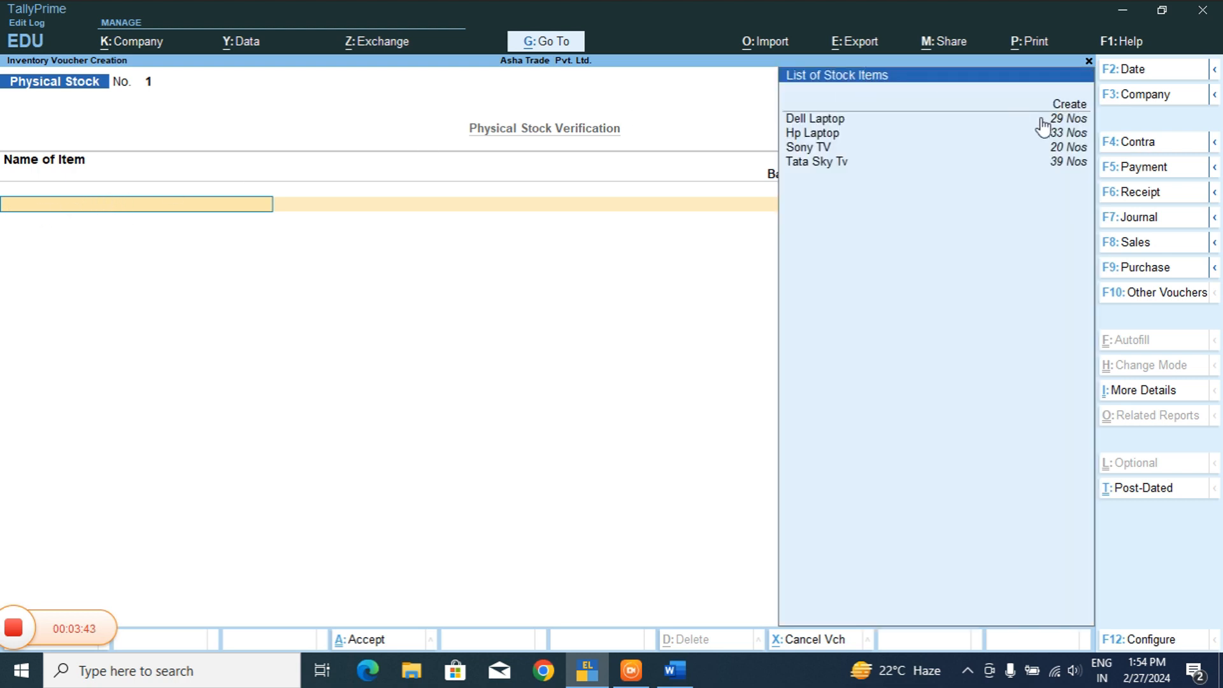
pyautogui.click(807, 123)
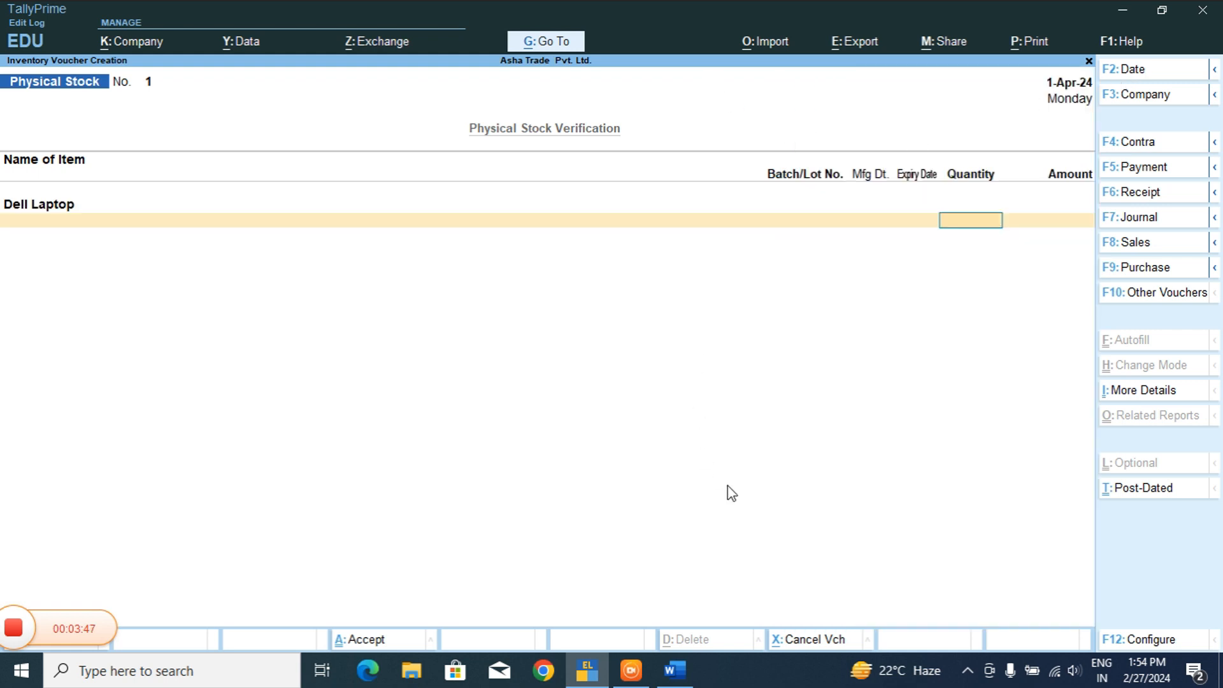
# Step: Switch to the Word document and check Dell Laptop's counted quantity against its Tally stock
pyautogui.moveTo(676, 684)
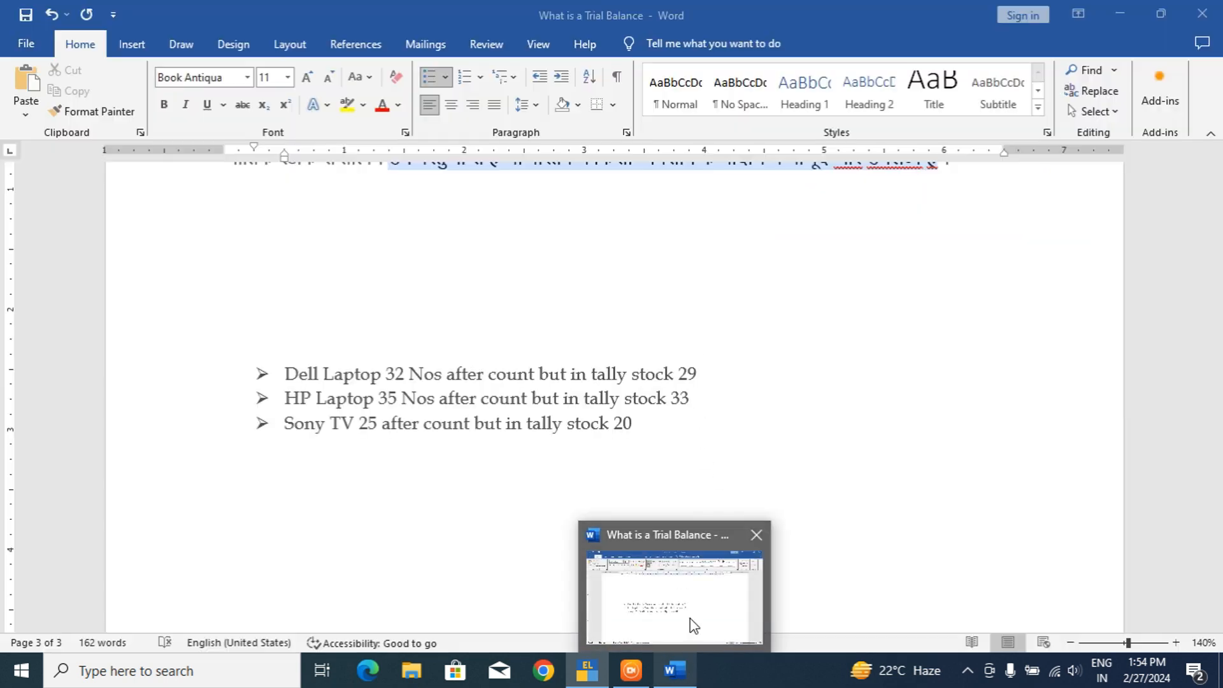
pyautogui.click(690, 618)
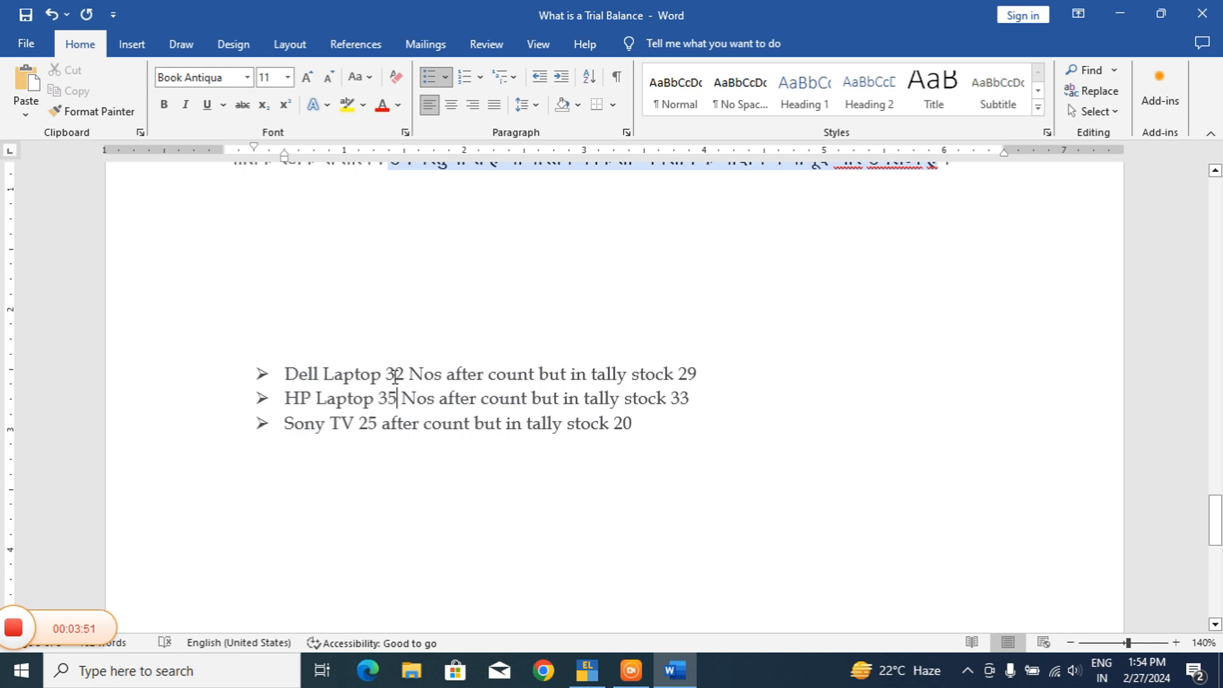
pyautogui.moveTo(385, 375); pyautogui.dragTo(323, 374)
pyautogui.click(390, 377)
pyautogui.doubleClick(390, 377)
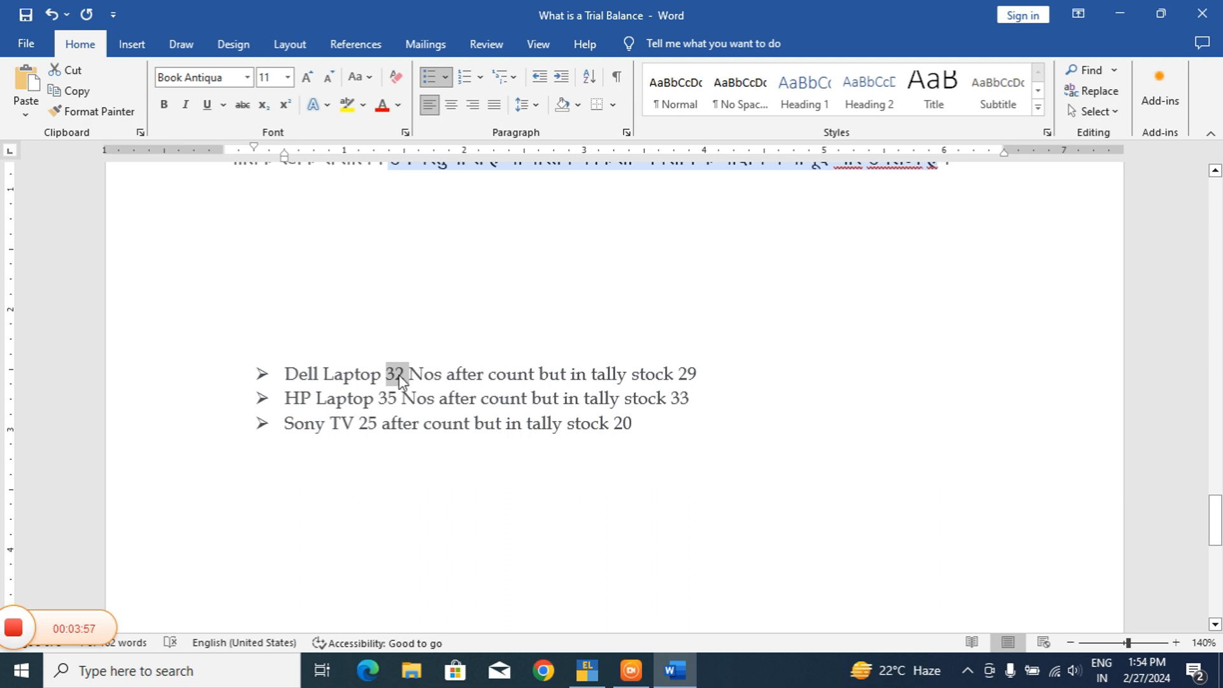
pyautogui.moveTo(593, 376); pyautogui.dragTo(699, 390)
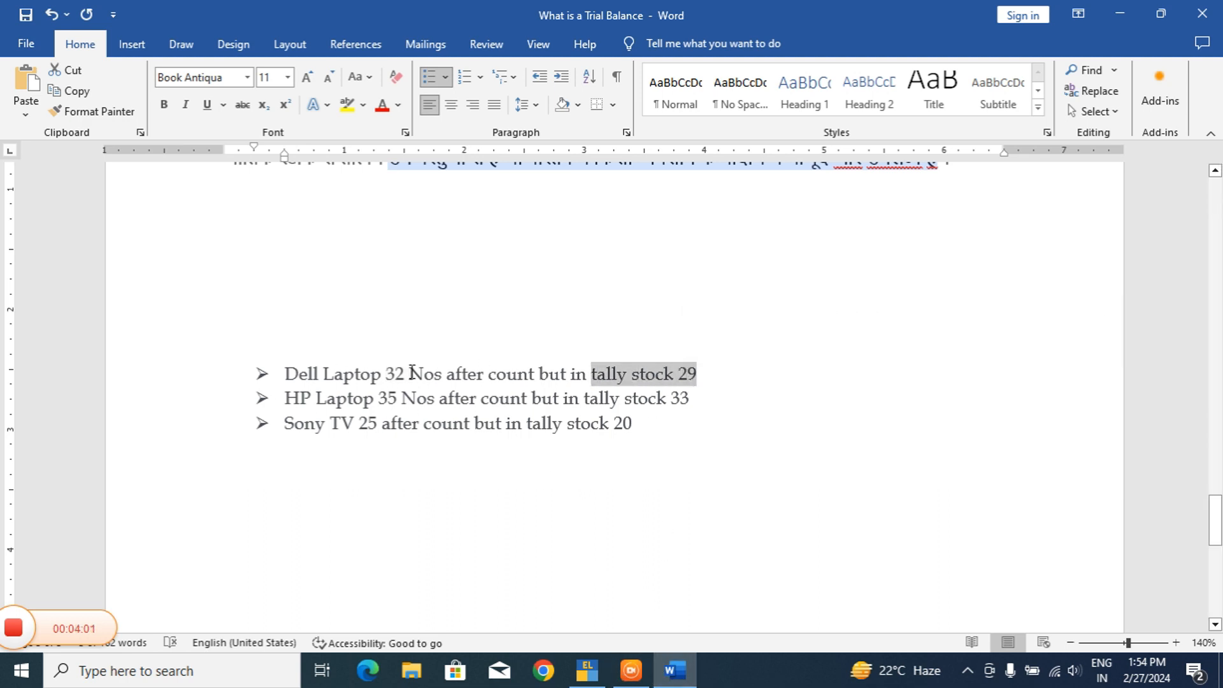
pyautogui.moveTo(411, 374); pyautogui.dragTo(385, 374)
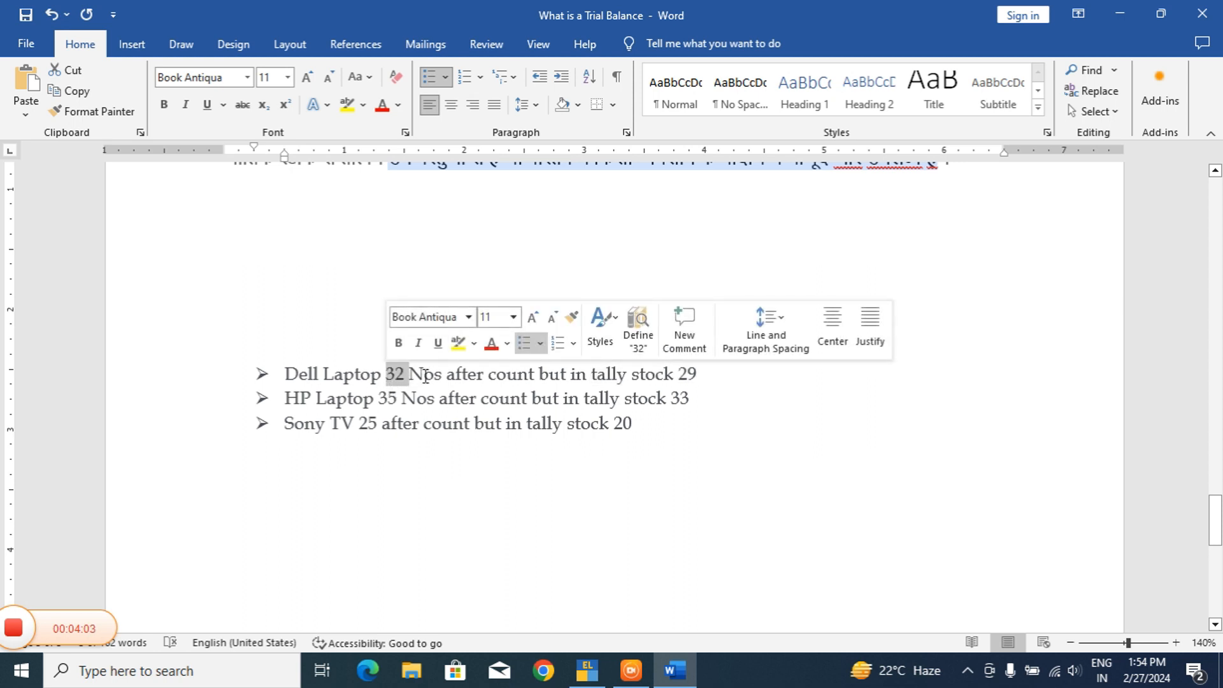
pyautogui.click(395, 377)
pyautogui.moveTo(387, 373); pyautogui.dragTo(402, 372)
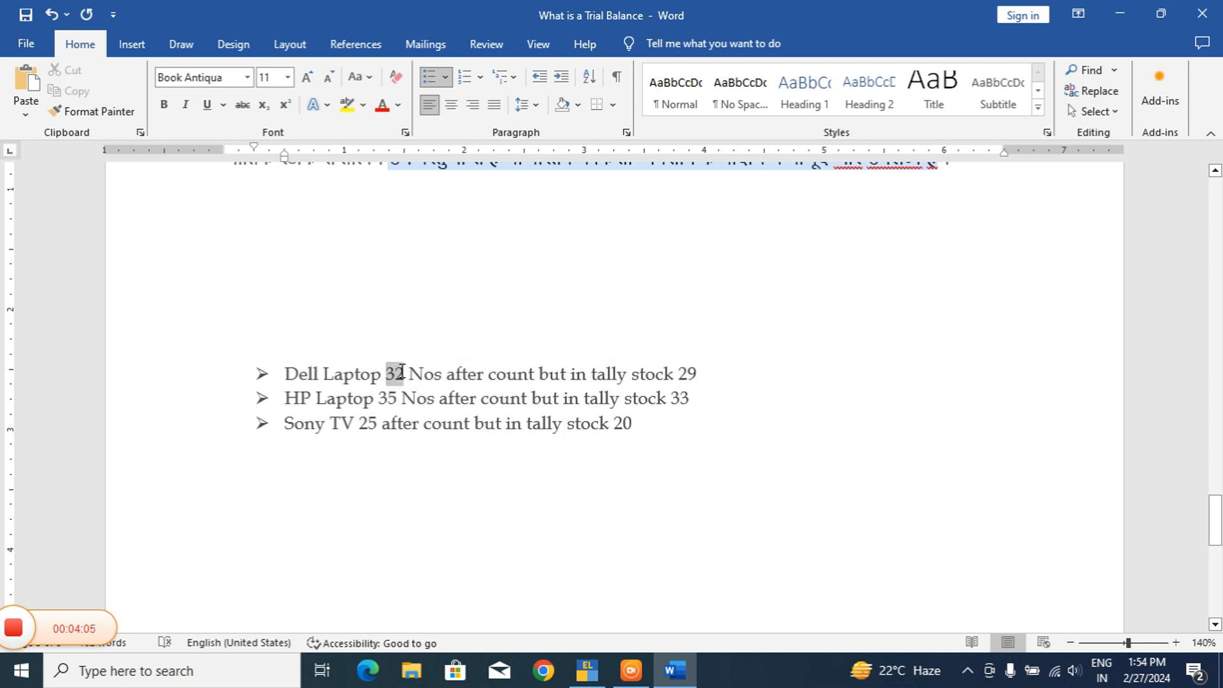
# Step: Switch back to TallyPrime and set Dell Laptop's quantity in the Physical Stock voucher to 32 Nos
pyautogui.click(587, 670)
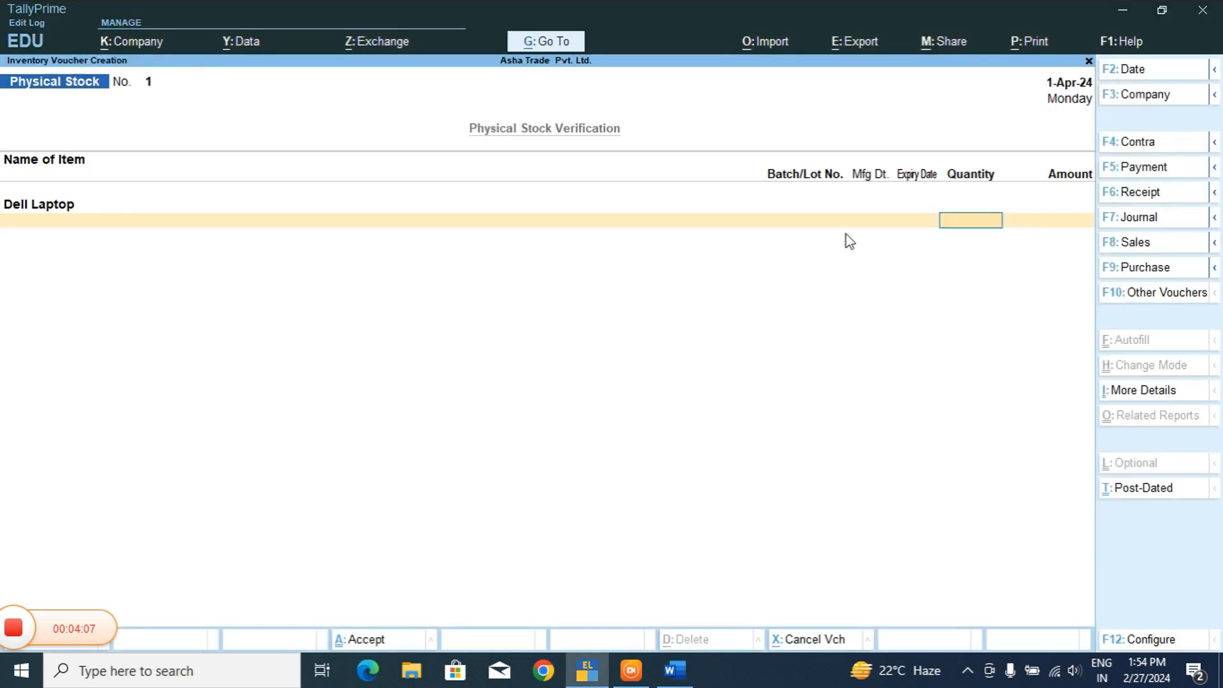
pyautogui.write('32')
pyautogui.press('Return')
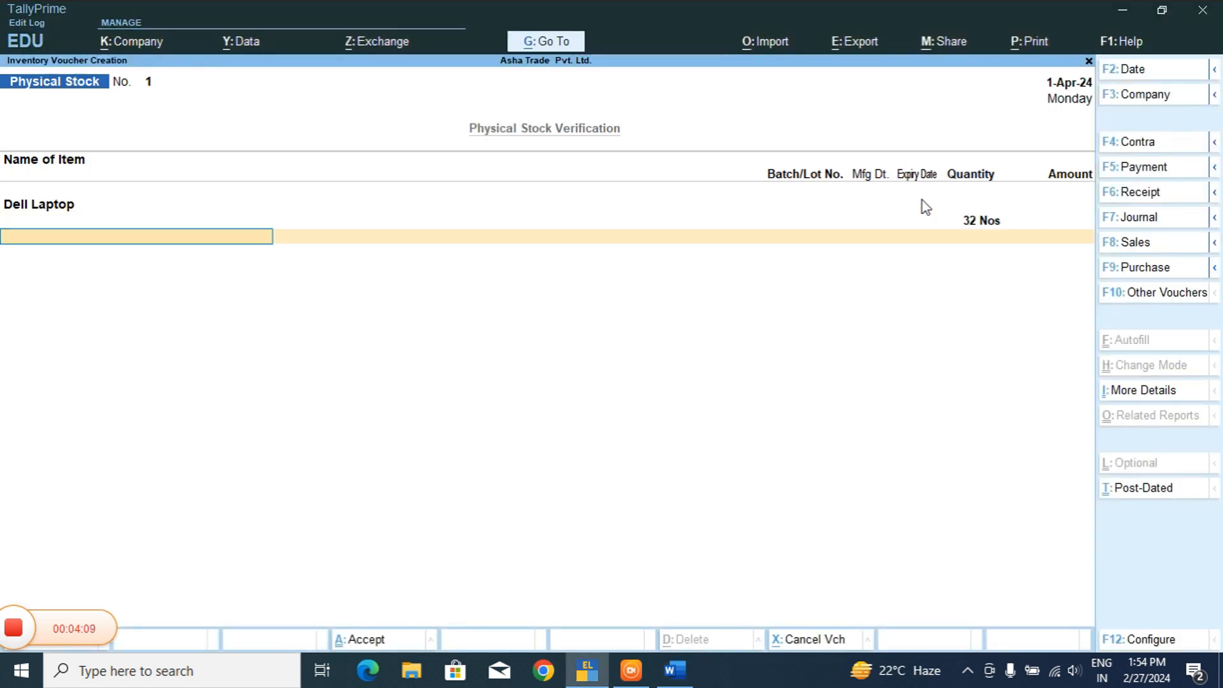
pyautogui.press('Return')
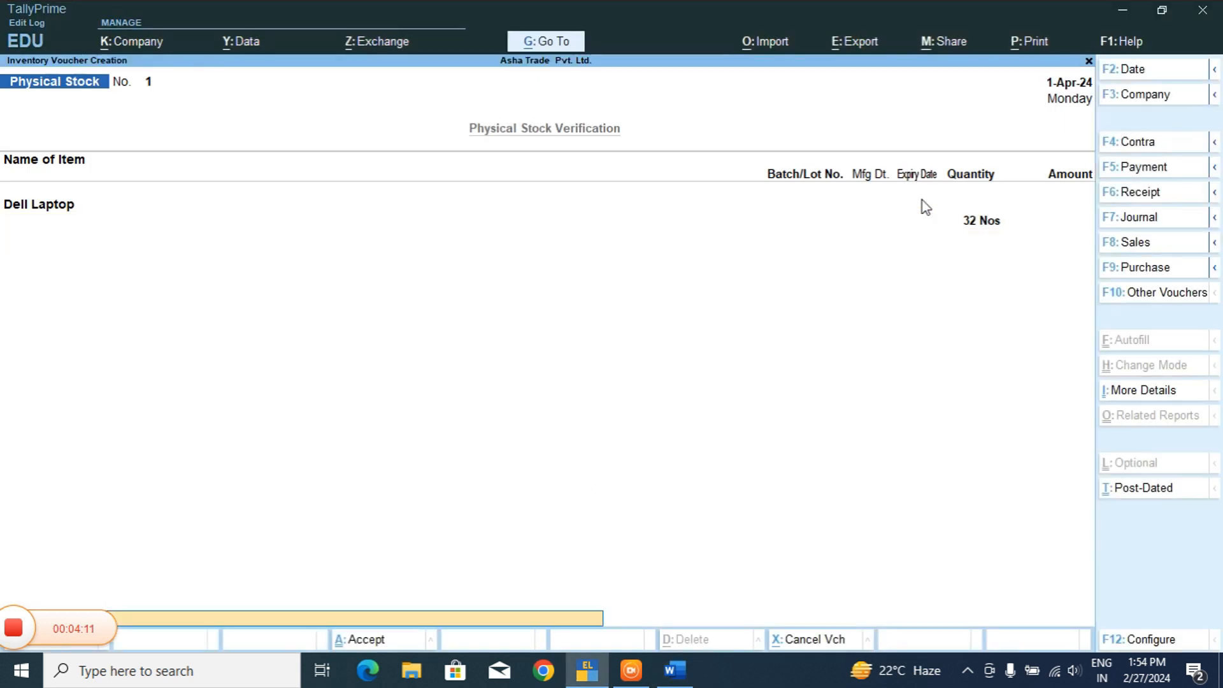
pyautogui.press('Up')
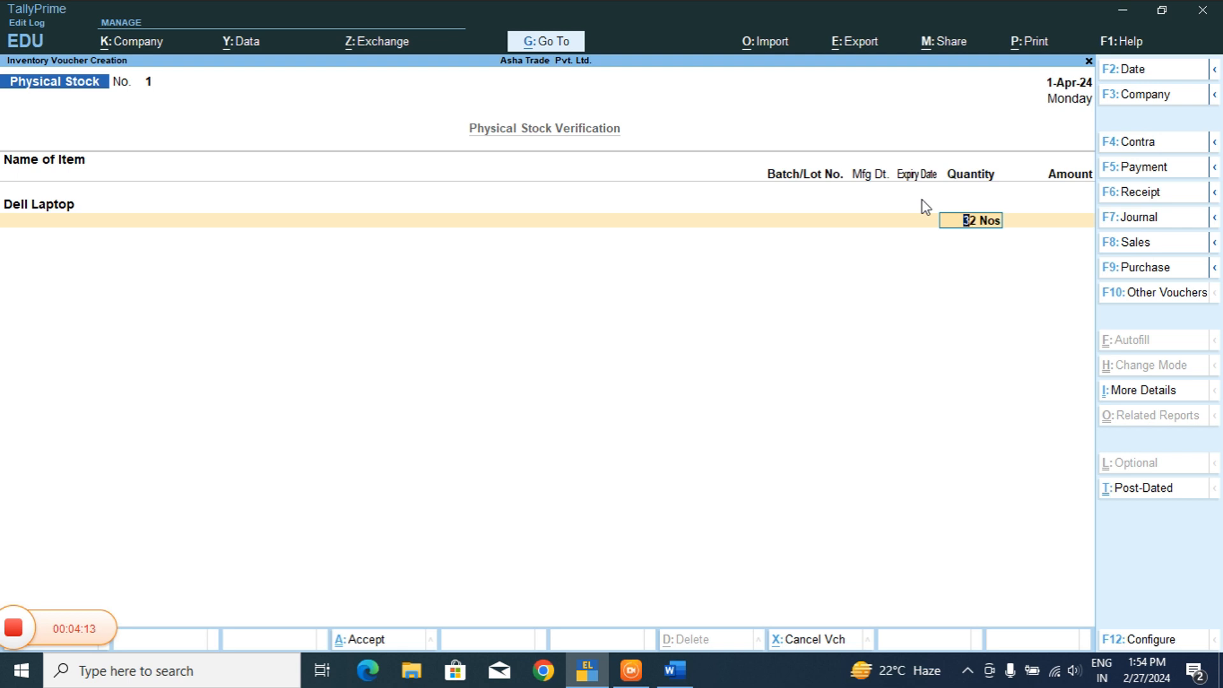
pyautogui.press('Return')
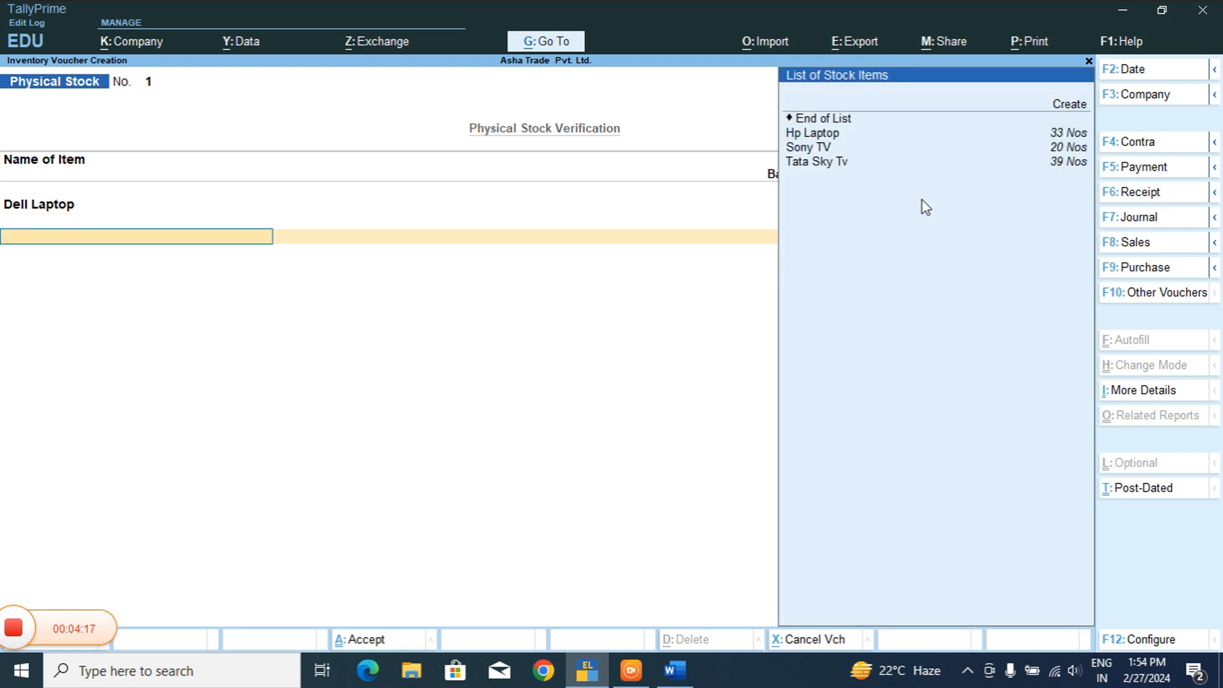
# Step: Add HP Laptop to the Physical Stock voucher with its counted quantity of 35 Nos, checking the count in the Word document
pyautogui.press('Down')
pyautogui.press('Return')
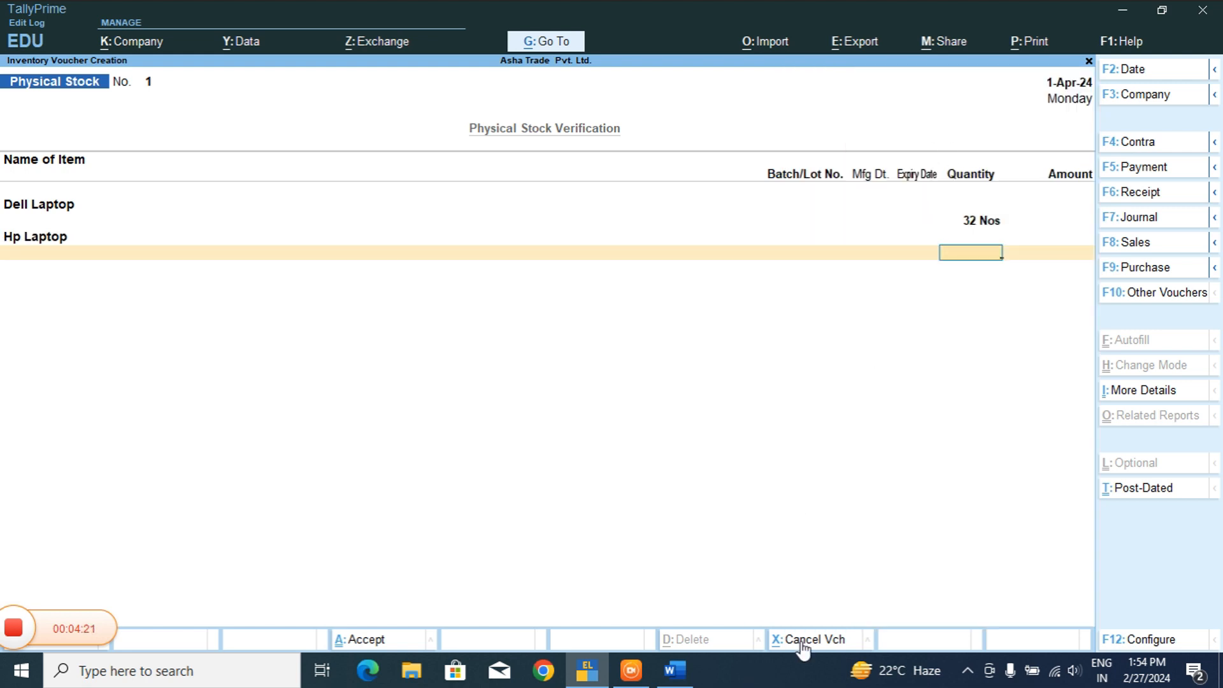
pyautogui.click(666, 674)
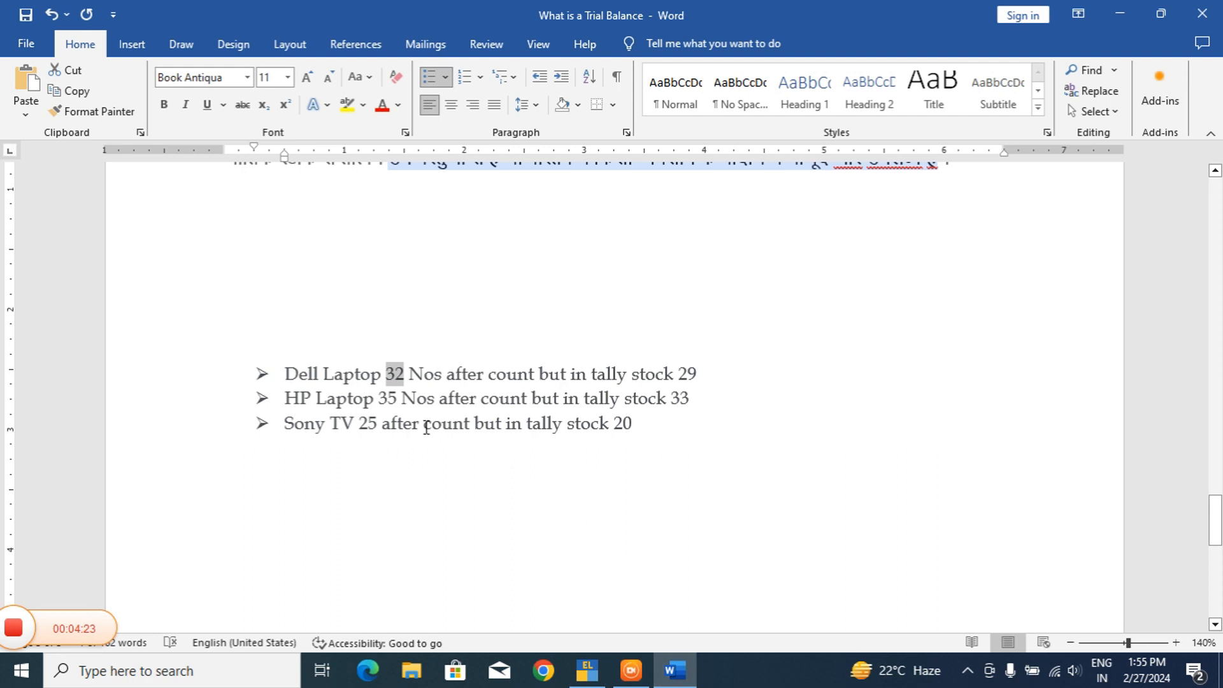
pyautogui.click(587, 670)
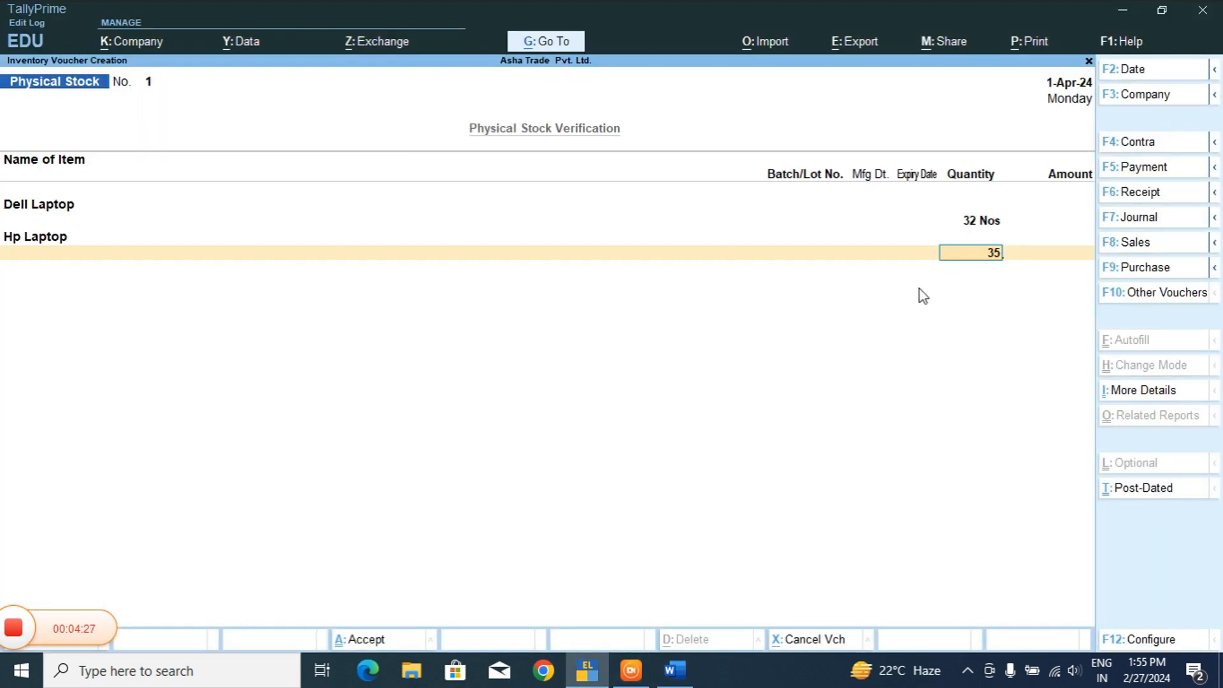
pyautogui.press('Return')
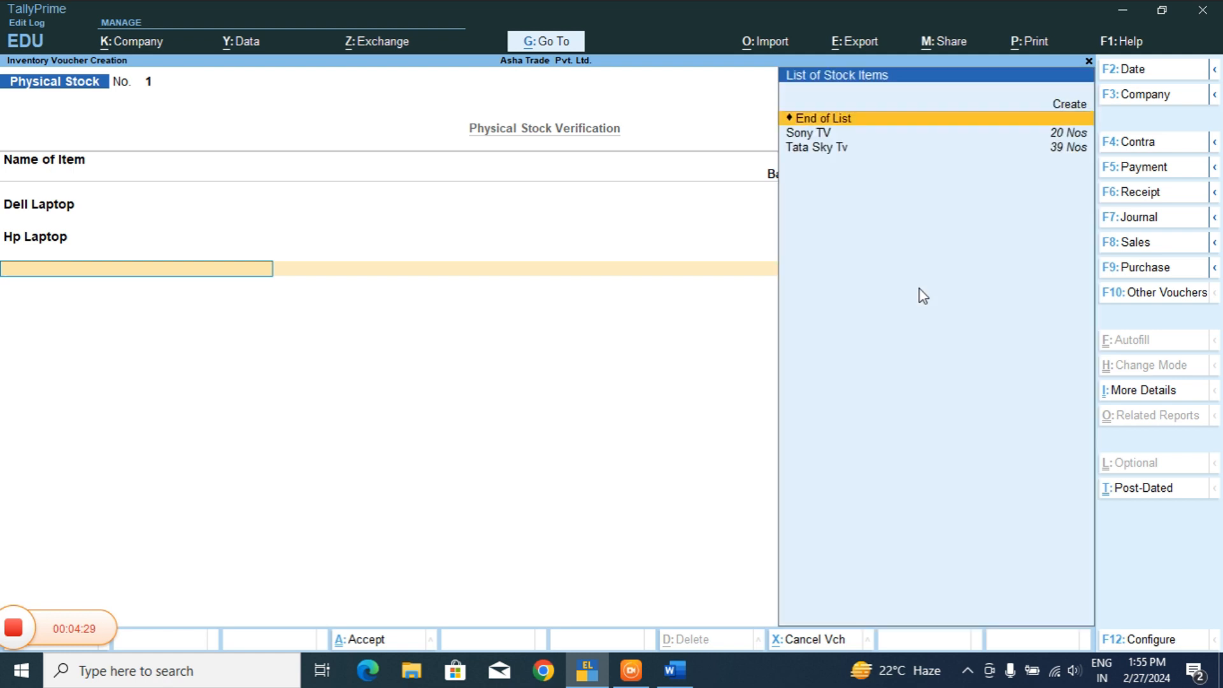
# Step: Add Sony TV to the Physical Stock voucher with a quantity of 25 Nos, checking the count in the Word document
pyautogui.press('Down')
pyautogui.press('Return')
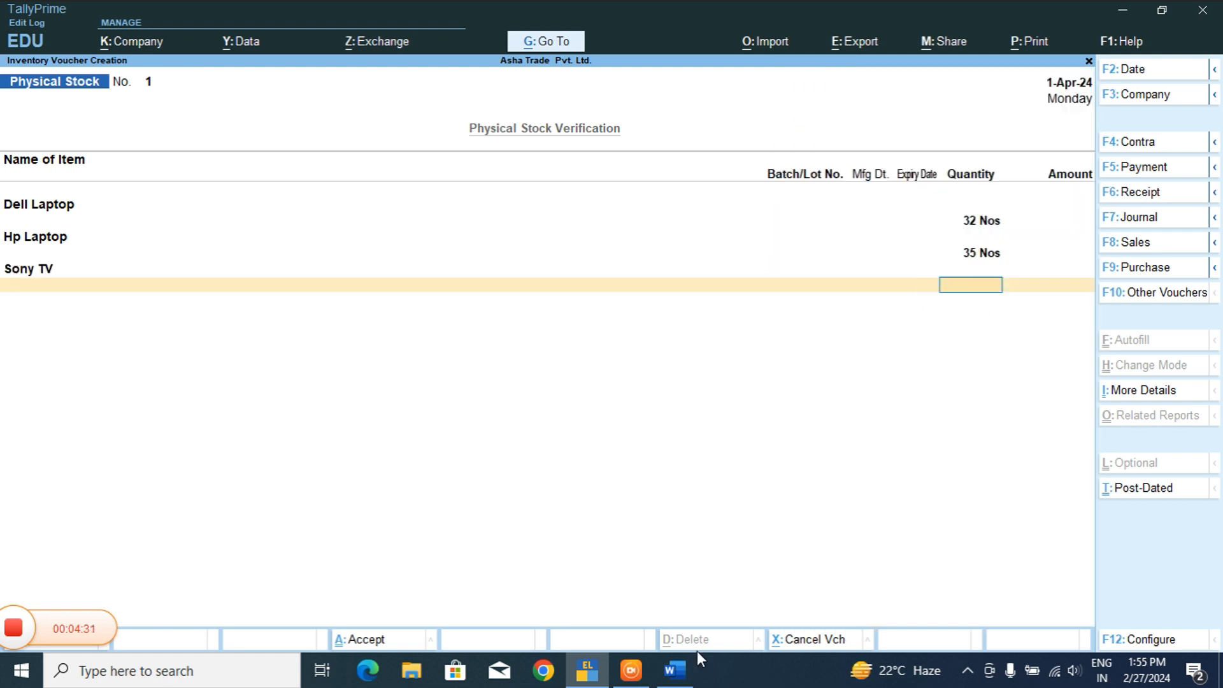
pyautogui.click(685, 668)
pyautogui.click(373, 430)
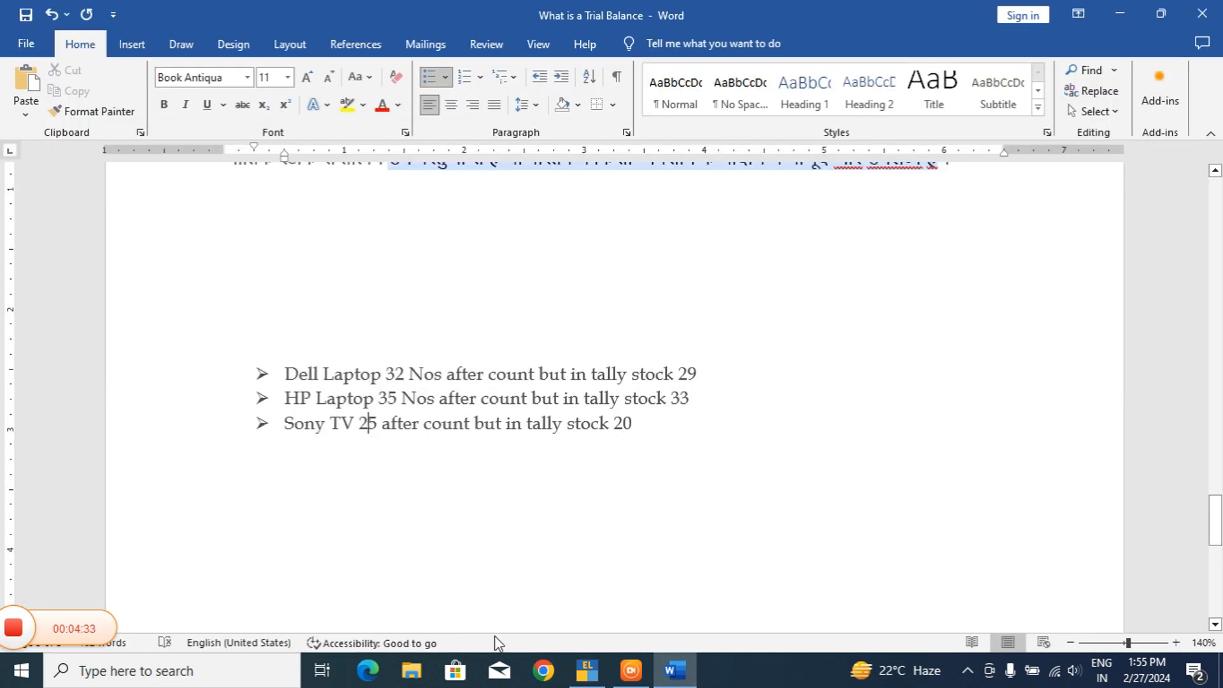
pyautogui.click(587, 669)
pyautogui.write('25')
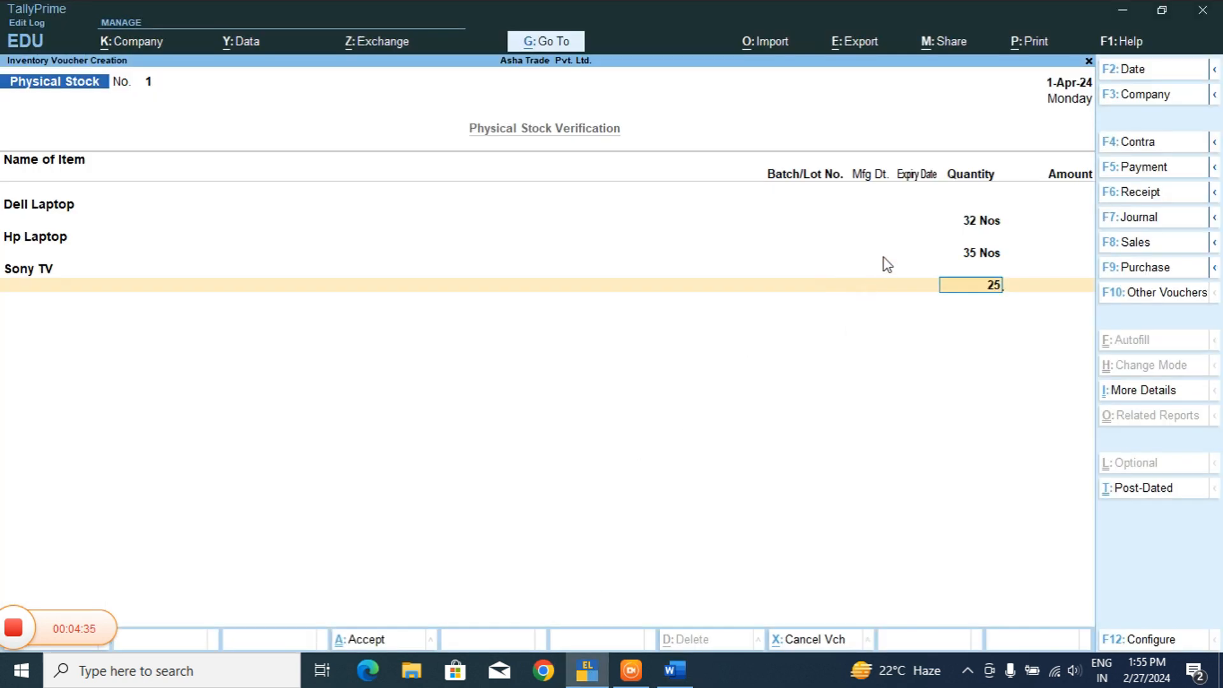
pyautogui.press('Return')
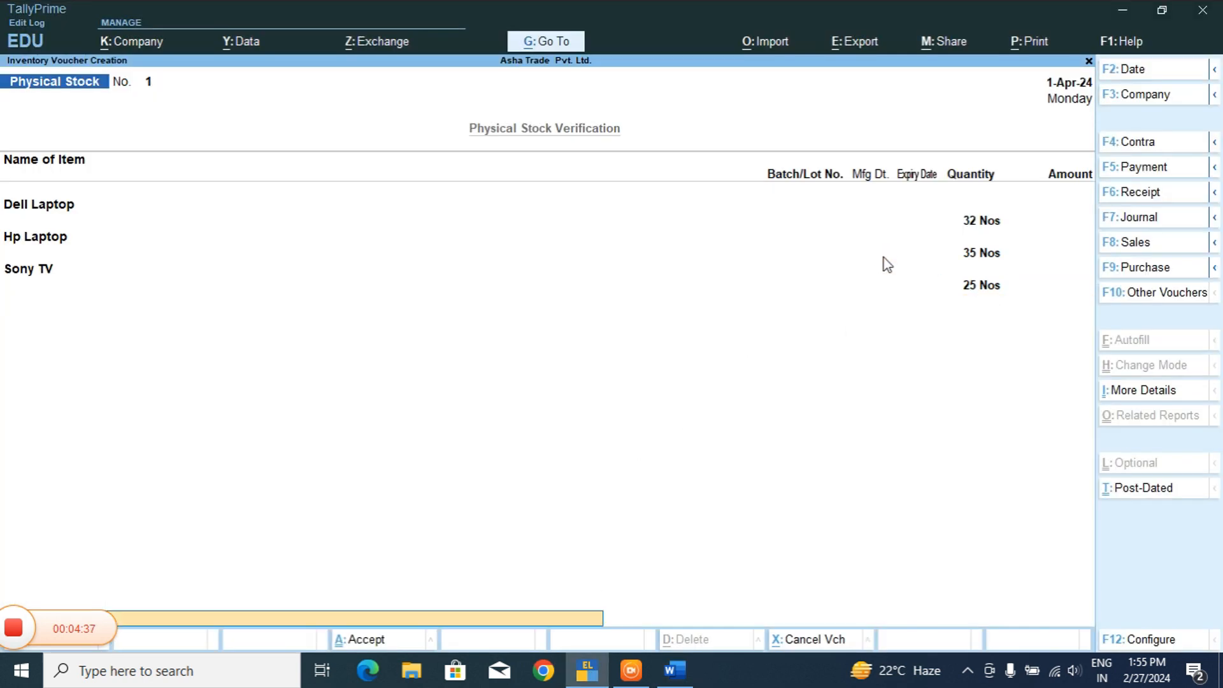
# Step: Accept the completed Physical Stock voucher and return to the Gateway of Tally
pyautogui.press('Return')
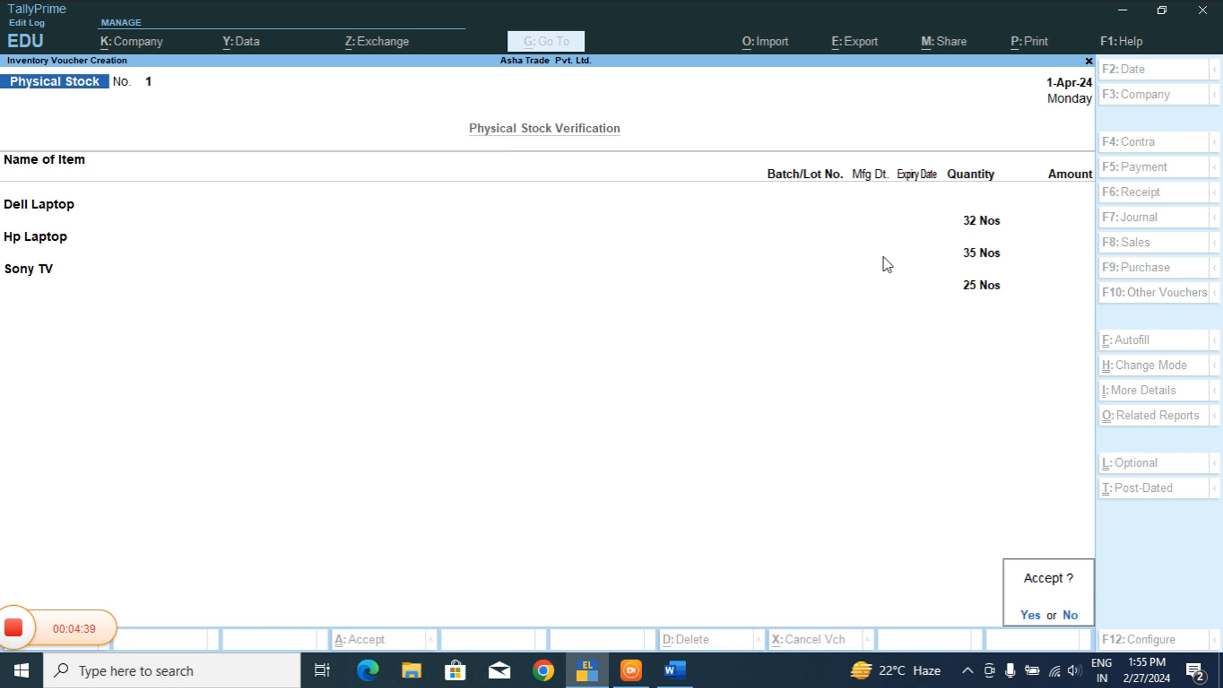
pyautogui.press('Return')
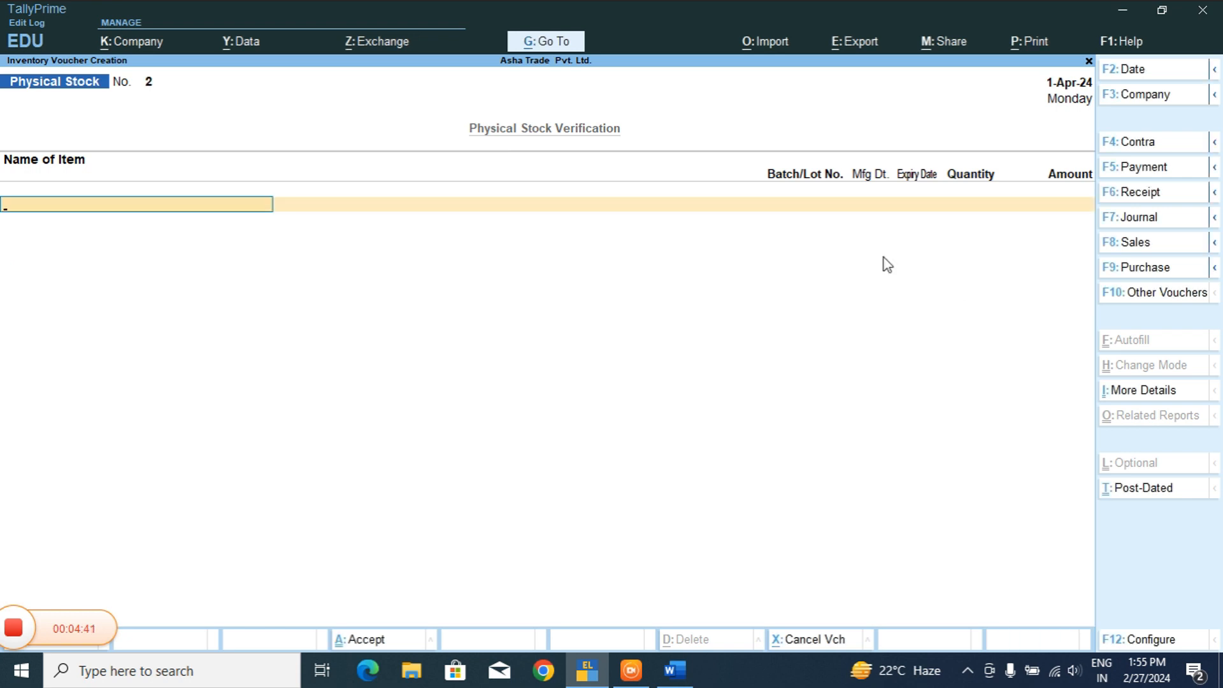
pyautogui.press('Escape')
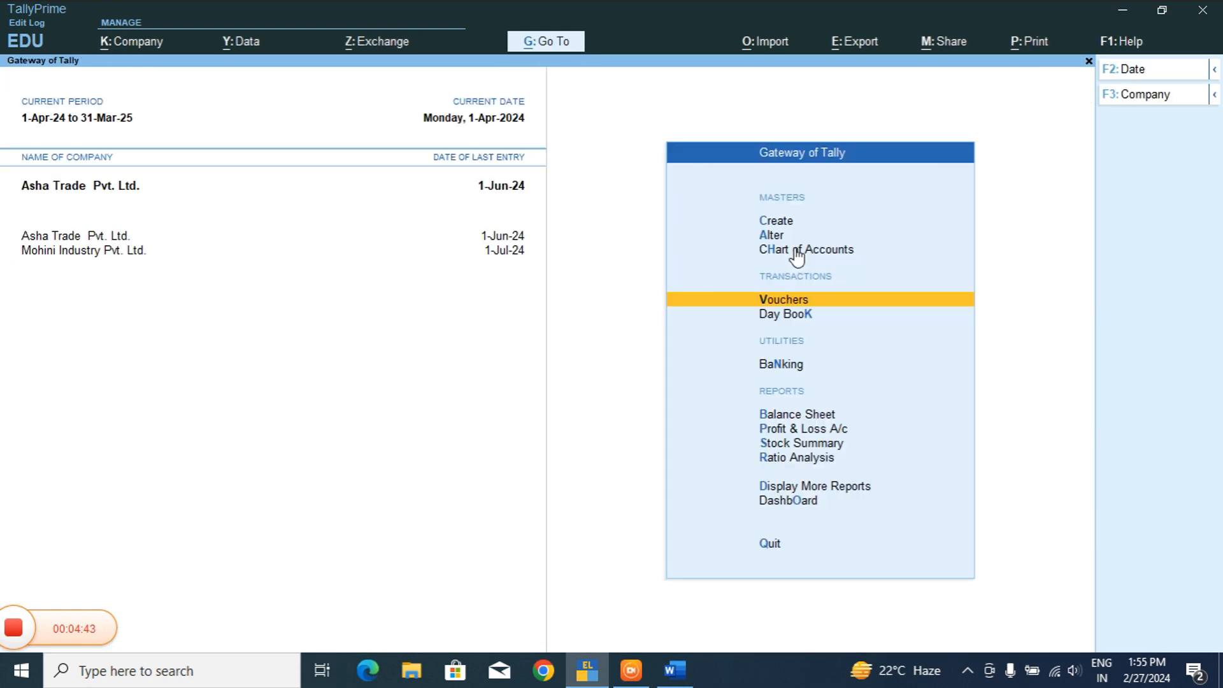
# Step: Open the Inventory Books group among the additional reports
pyautogui.press('Down')
pyautogui.press('Down')
pyautogui.press('Down')
pyautogui.press('Down')
pyautogui.press('Down')
pyautogui.press('Down')
pyautogui.press('Down')
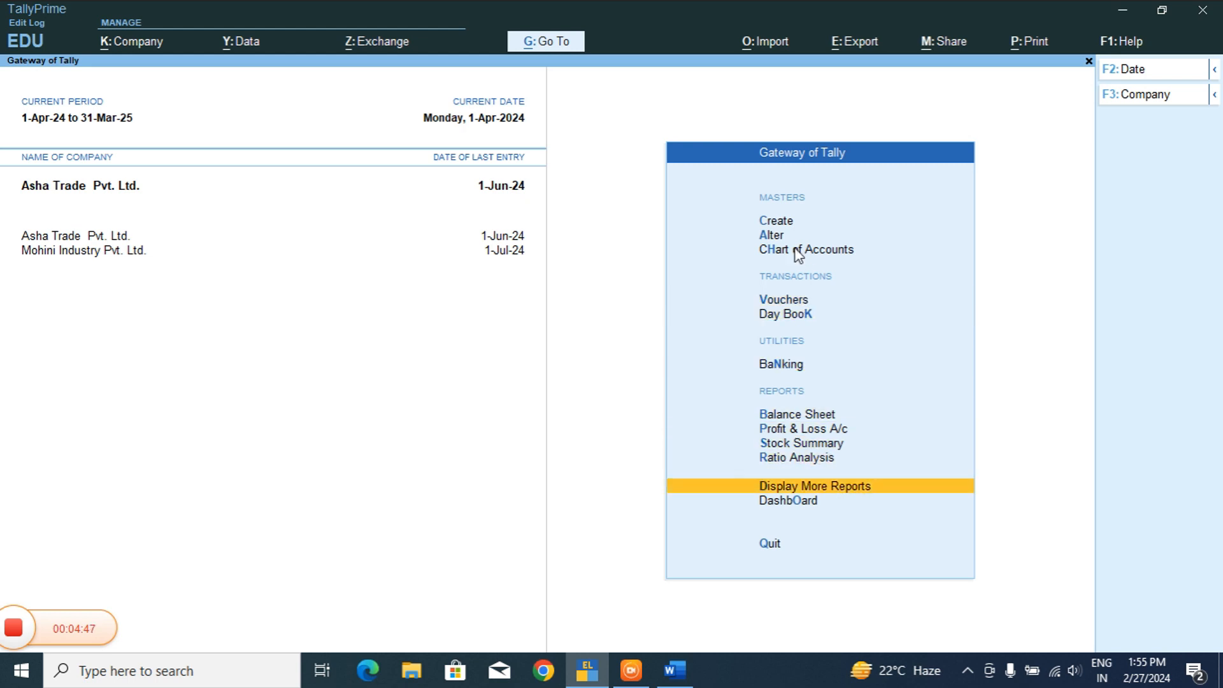
pyautogui.press('Return')
pyautogui.press('Down')
pyautogui.press('Down')
pyautogui.press('Down')
pyautogui.press('Down')
pyautogui.press('Down')
pyautogui.press('Down')
pyautogui.press('Down')
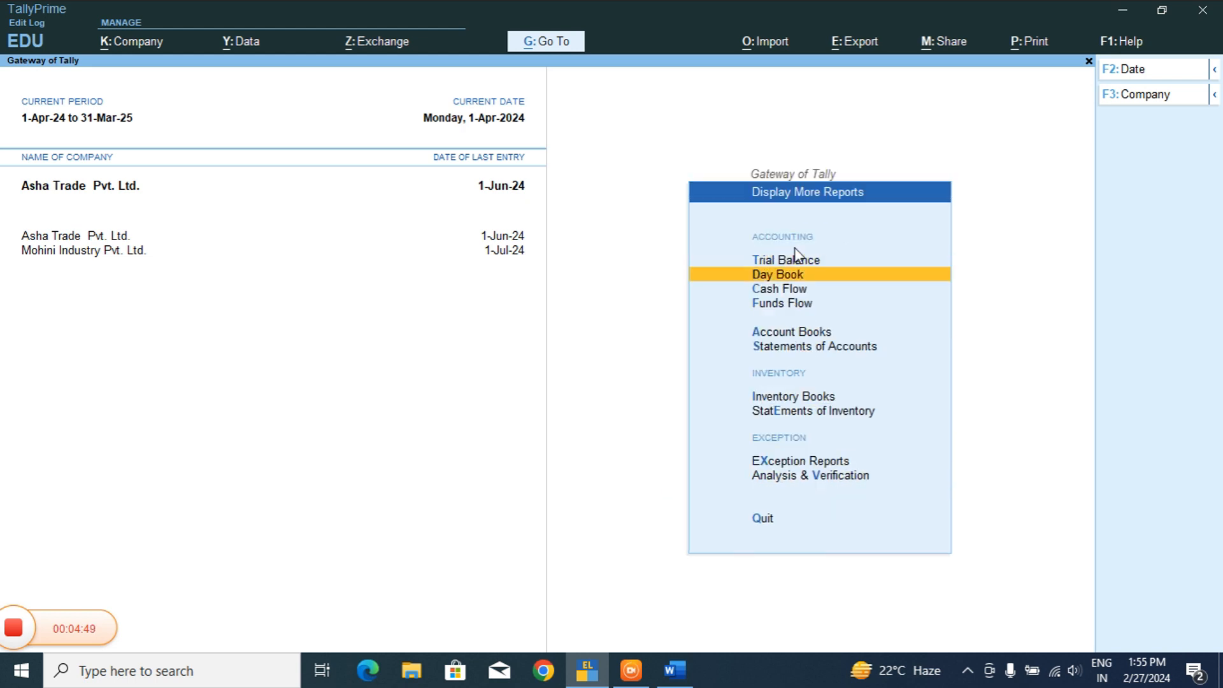
pyautogui.press('Up')
pyautogui.press('Return')
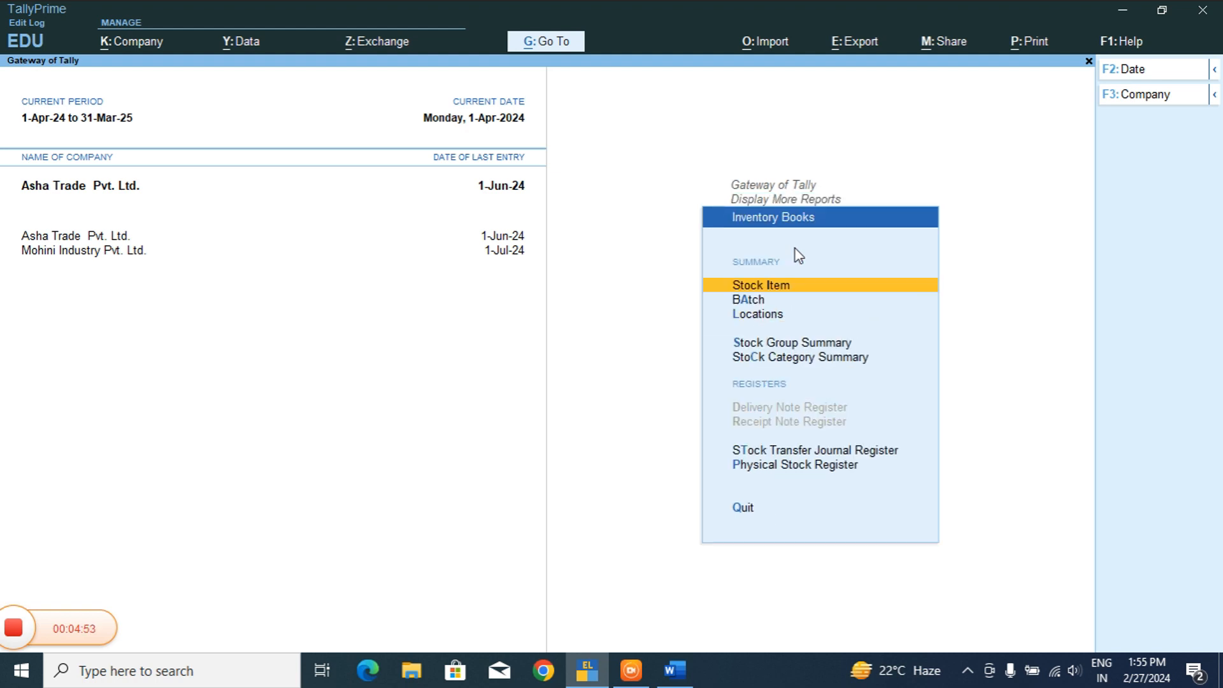
# Step: Open the Physical Stock Register for Asha Trade Pvt. Ltd
pyautogui.press('Down')
pyautogui.press('Down')
pyautogui.press('Down')
pyautogui.press('Down')
pyautogui.press('Down')
pyautogui.press('Down')
pyautogui.press('Down')
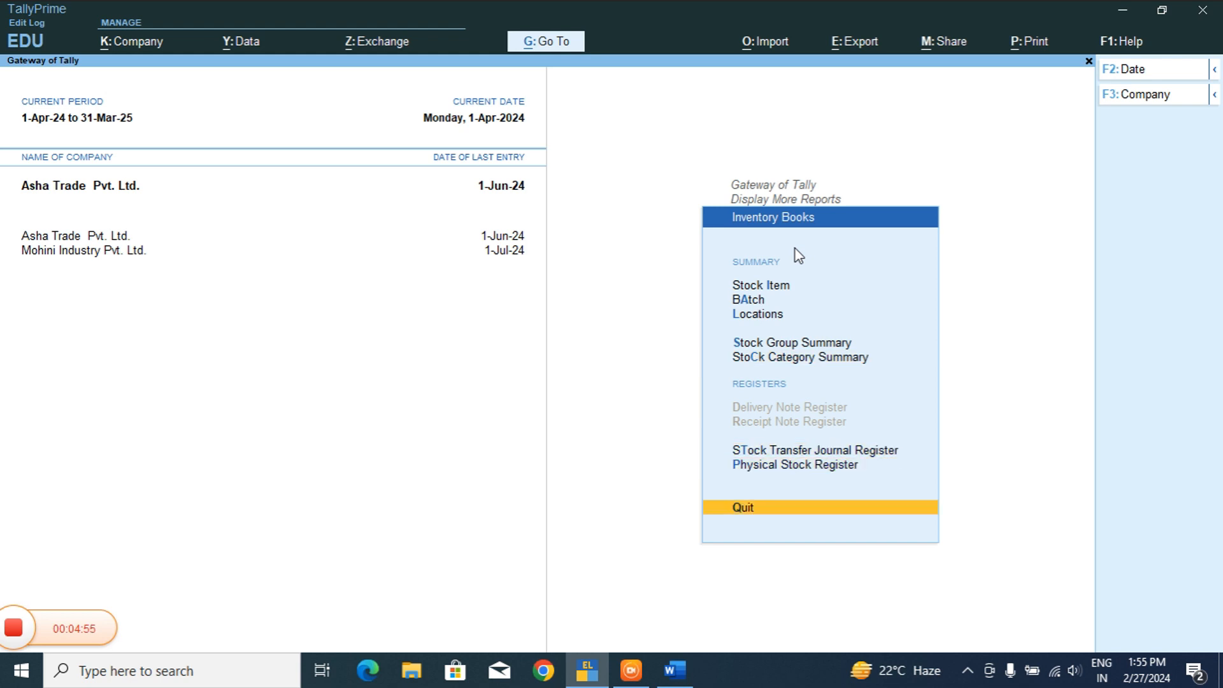
pyautogui.press('Up')
pyautogui.press('Return')
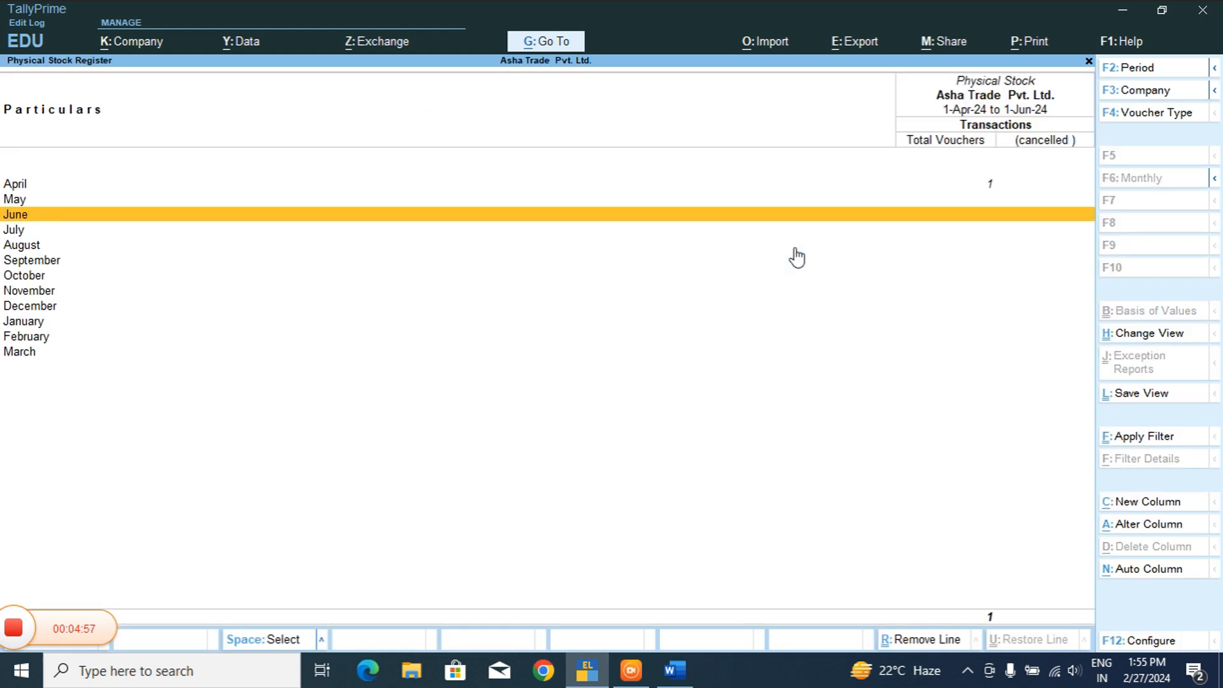
# Step: List April's physical stock vouchers and open voucher no. 1 to review its item quantities
pyautogui.press('Up')
pyautogui.press('Up')
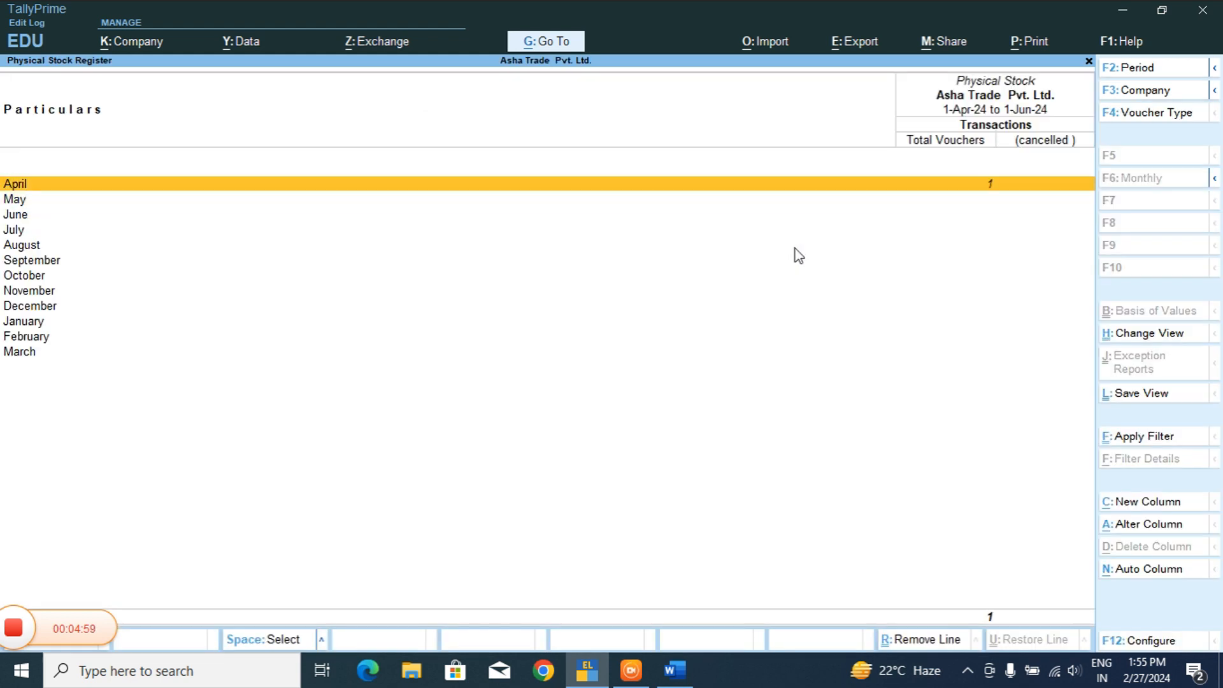
pyautogui.press('Return')
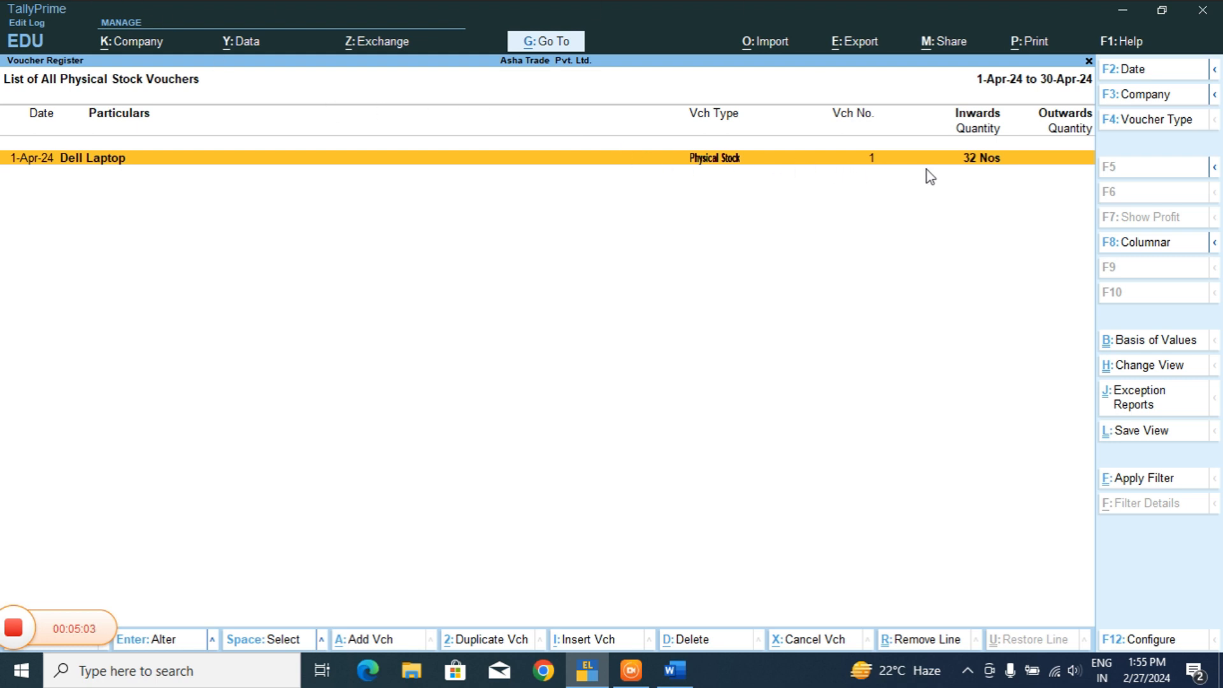
pyautogui.press('Return')
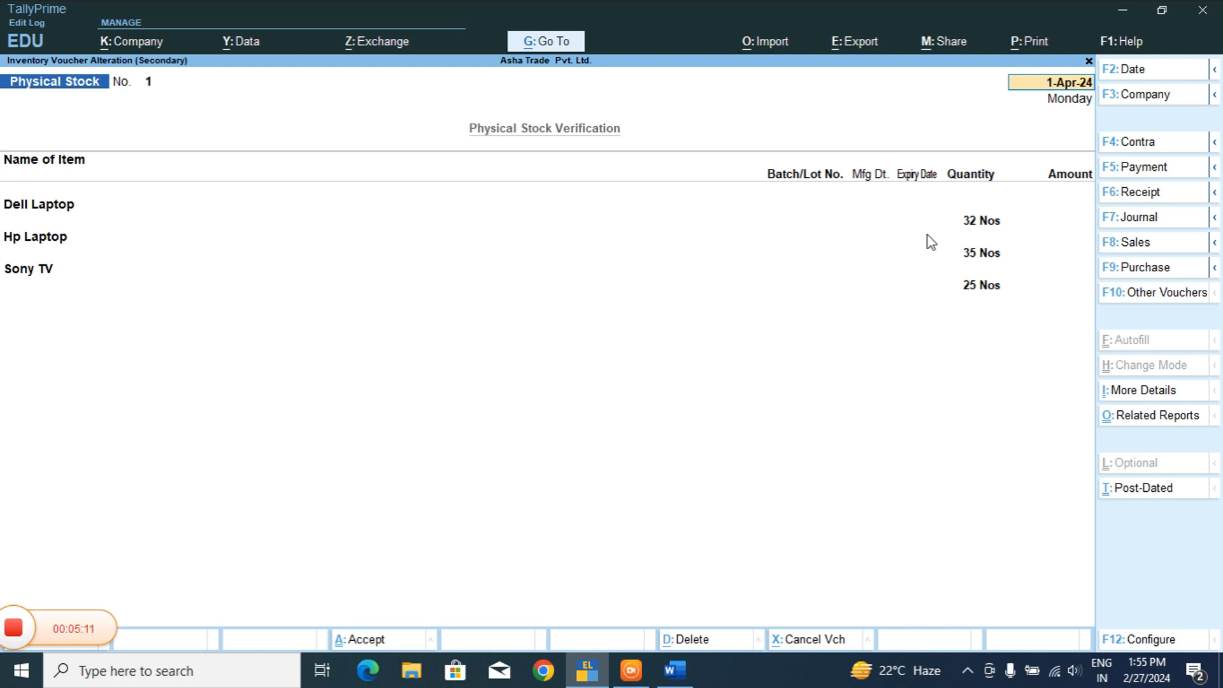
# Step: Quit the Physical Stock voucher without saving changes and return to the Gateway of Tally
pyautogui.press('BackSpace')
pyautogui.press('Escape')
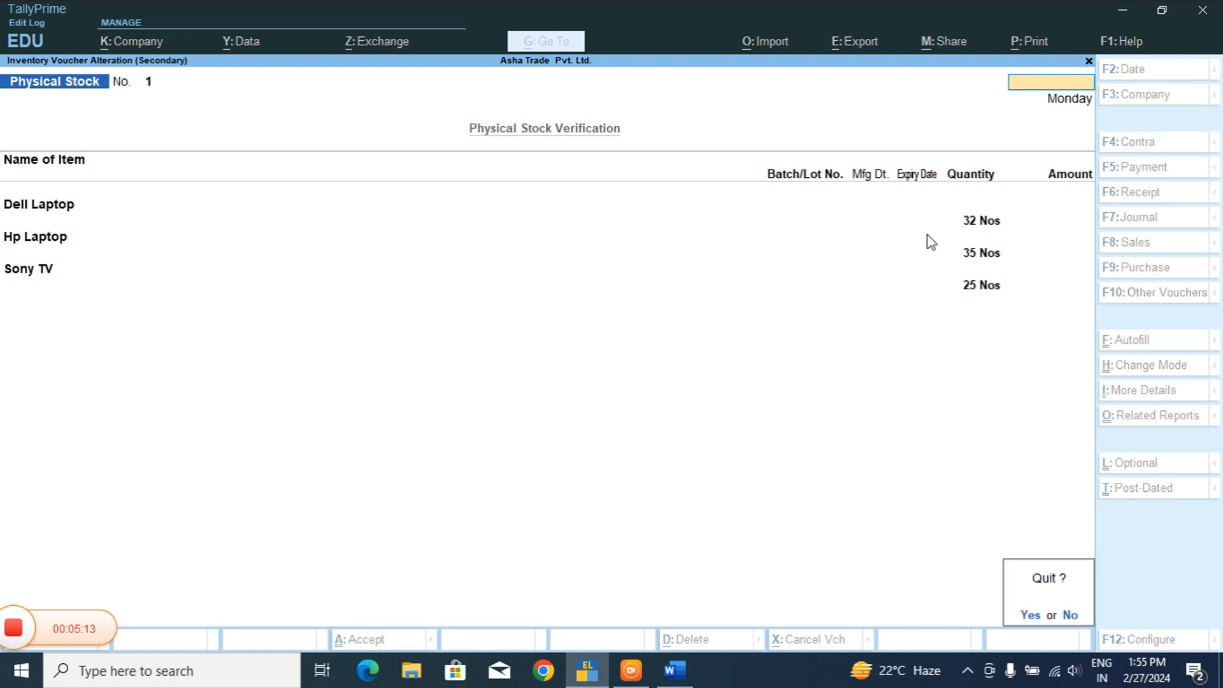
pyautogui.press('y')
pyautogui.press('Escape')
pyautogui.press('Escape')
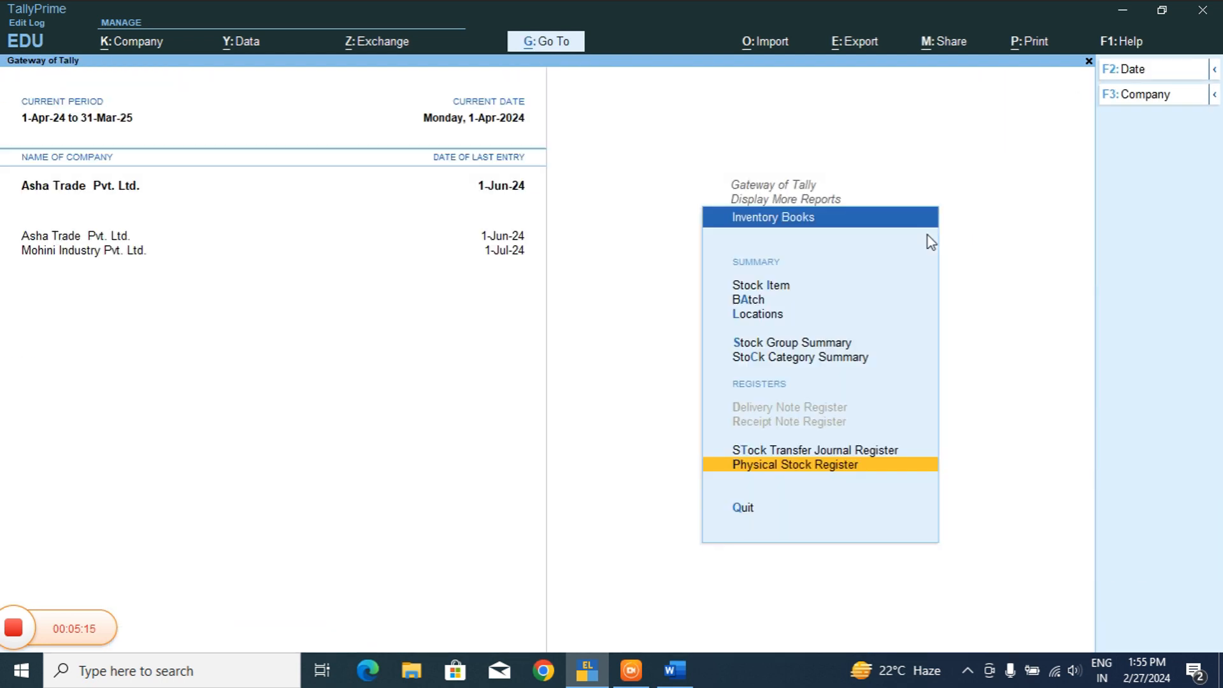
pyautogui.press('Escape')
pyautogui.press('Escape')
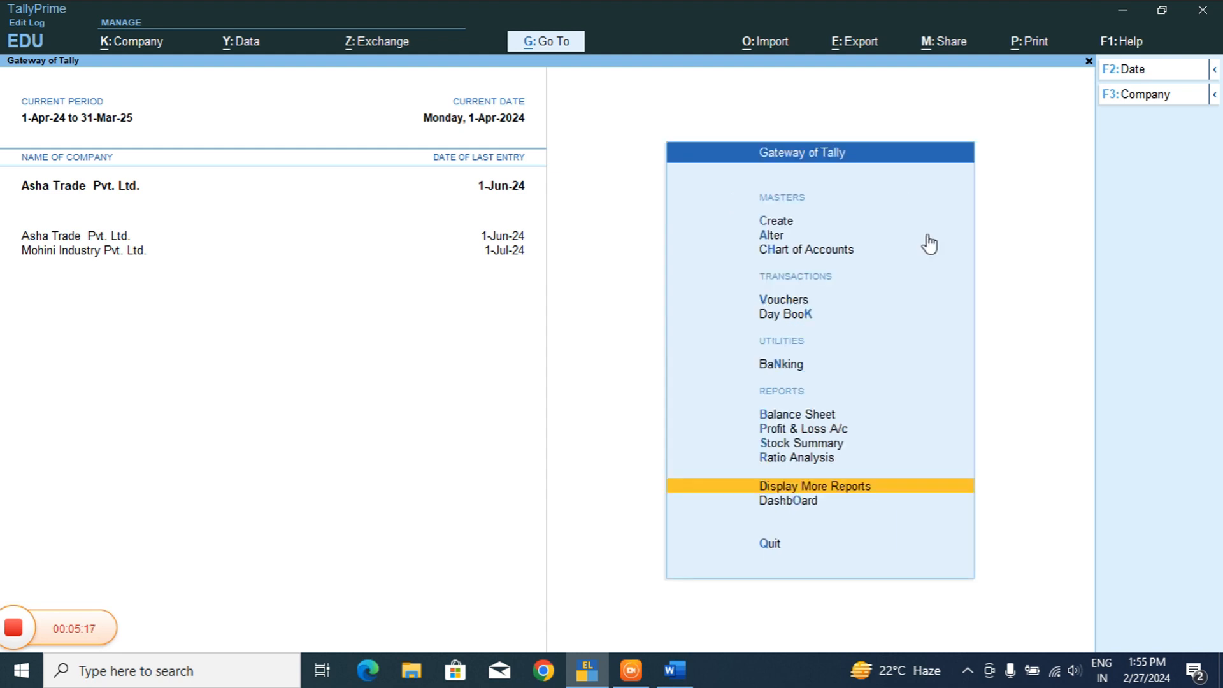
# Step: Open the Stock Summary, examine Dell Laptop's monthly inwards, outwards and closing balance, and return to the summary
pyautogui.press('Up')
pyautogui.press('Up')
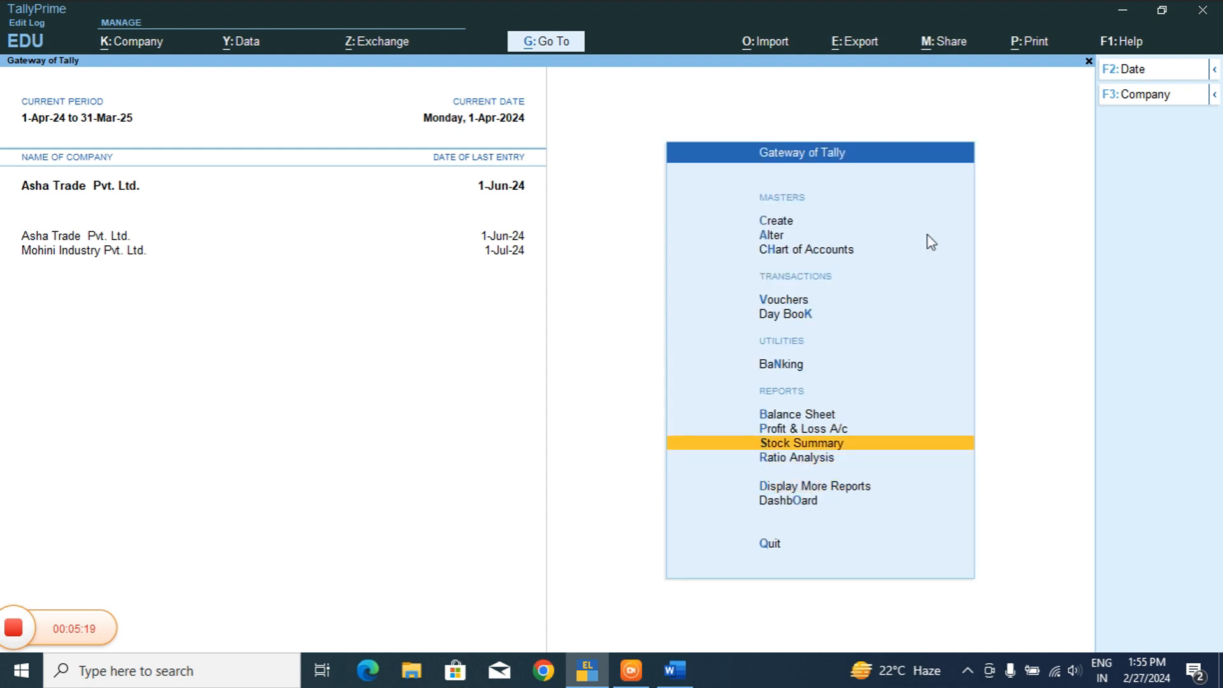
pyautogui.press('Return')
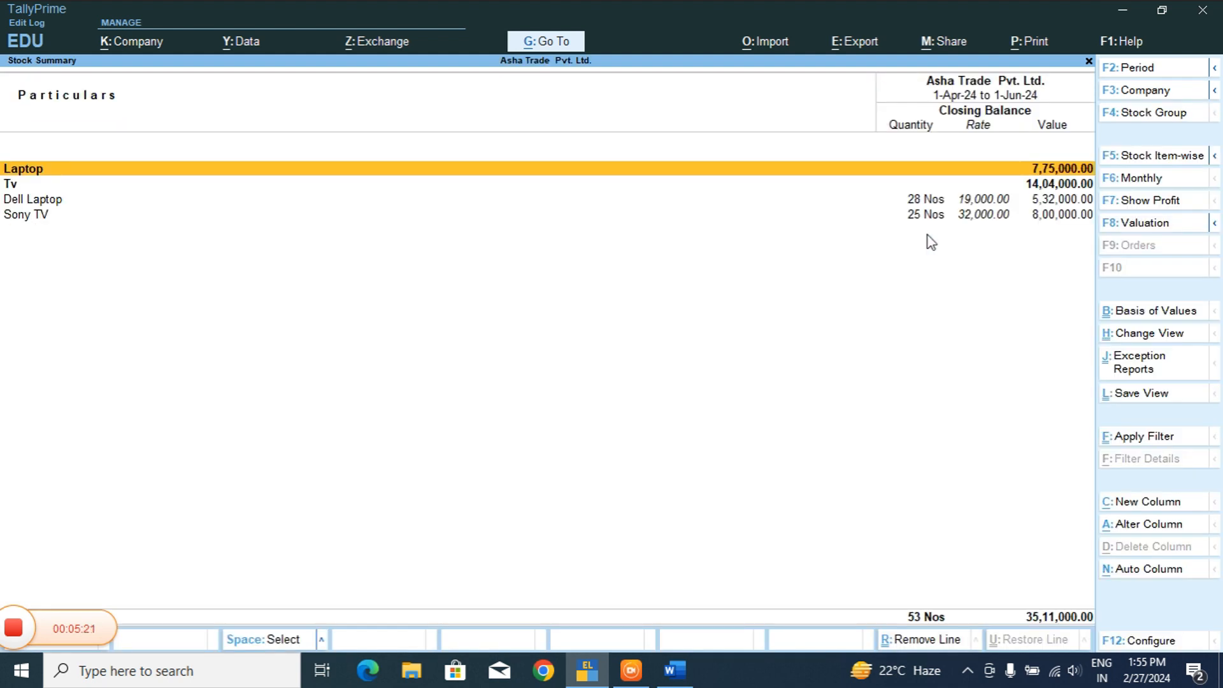
pyautogui.press('Down')
pyautogui.press('Down')
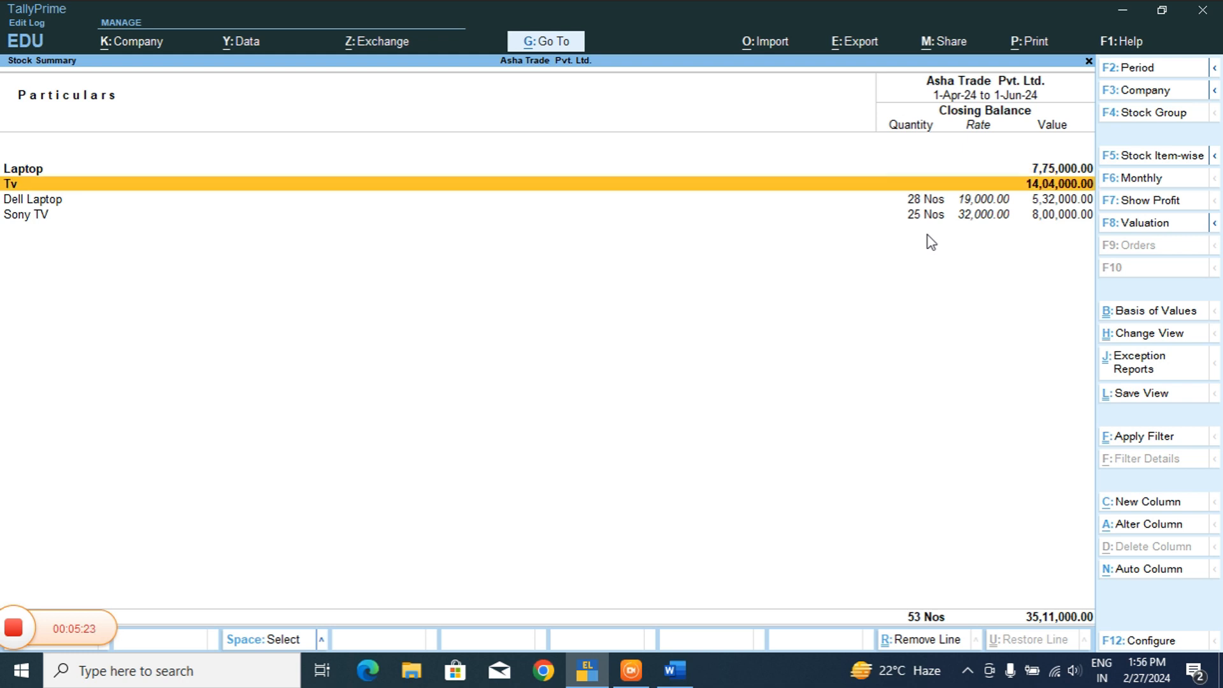
pyautogui.press('Return')
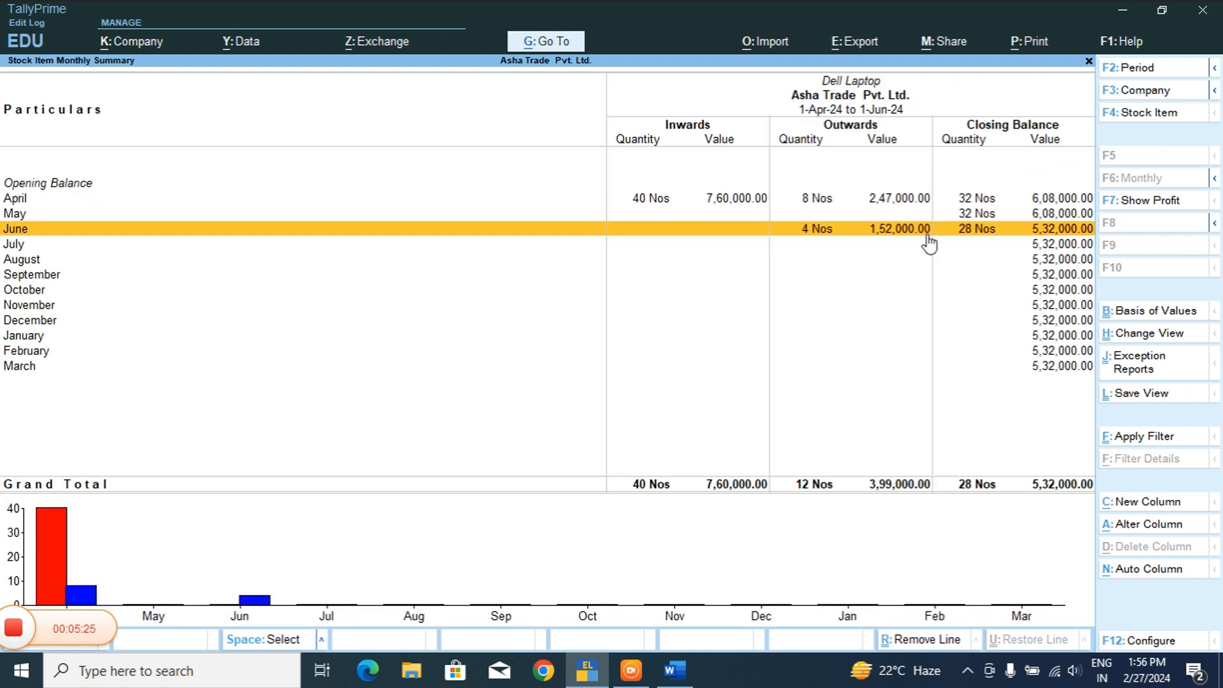
pyautogui.press('Escape')
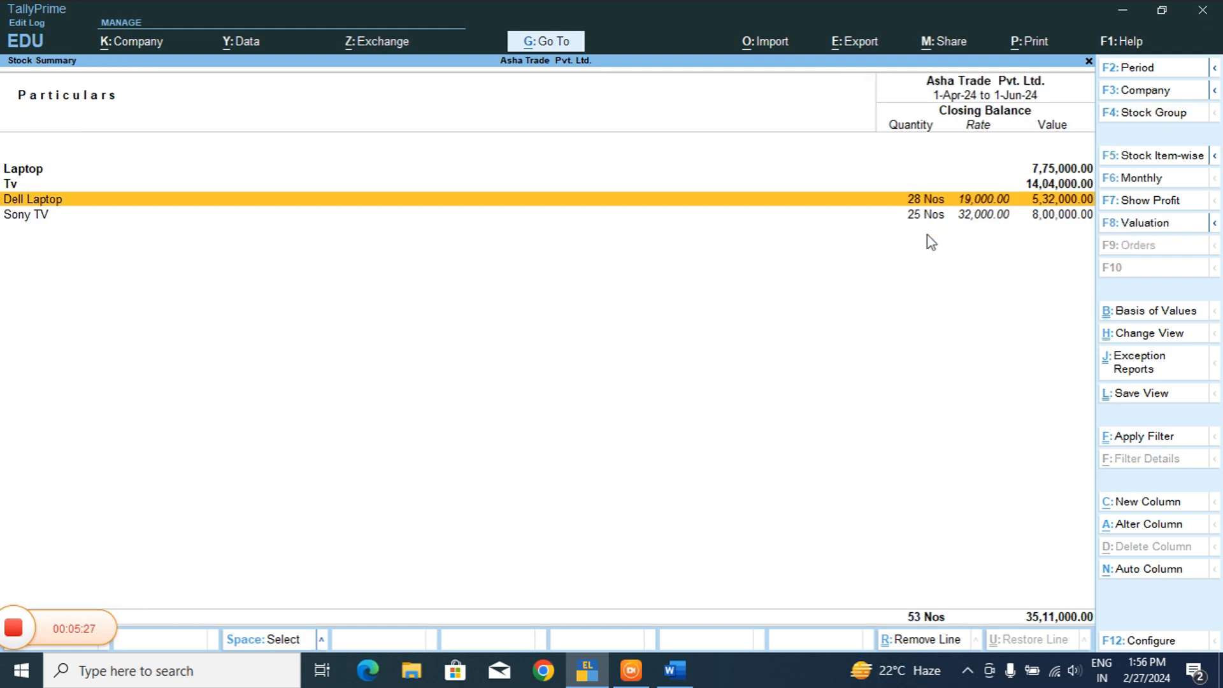
# Step: Open Sony TV's monthly stock summary and compare it with the counted quantity in the Word document
pyautogui.press('Down')
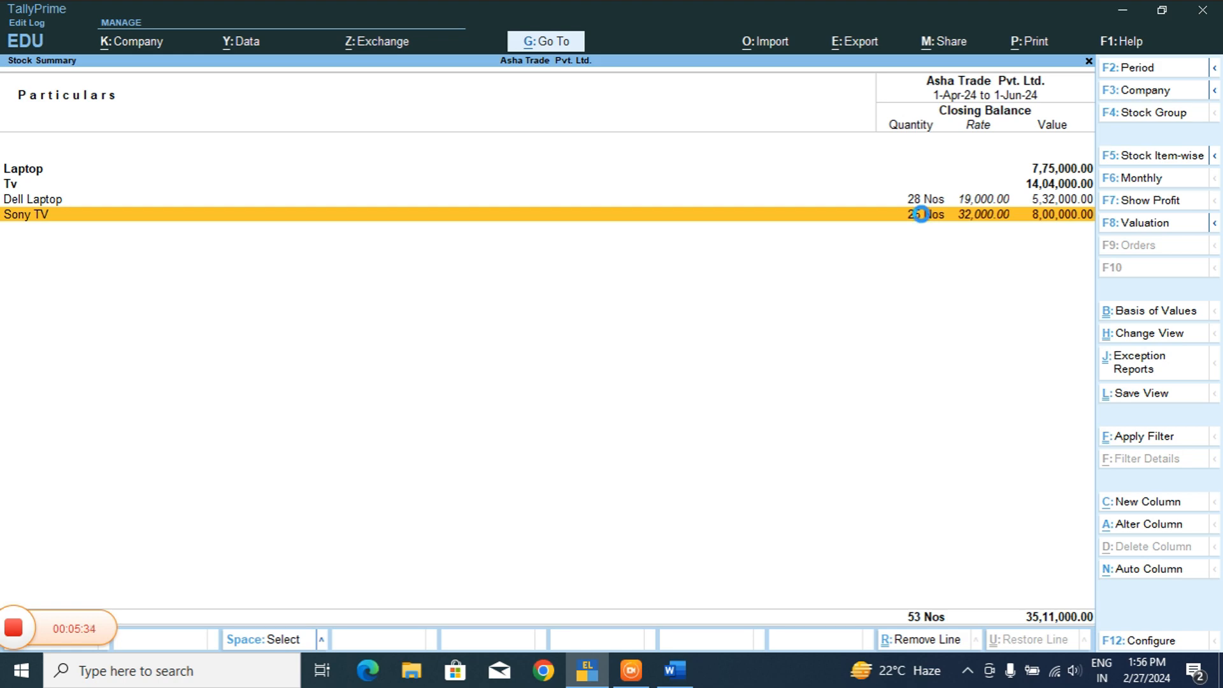
pyautogui.click(924, 221)
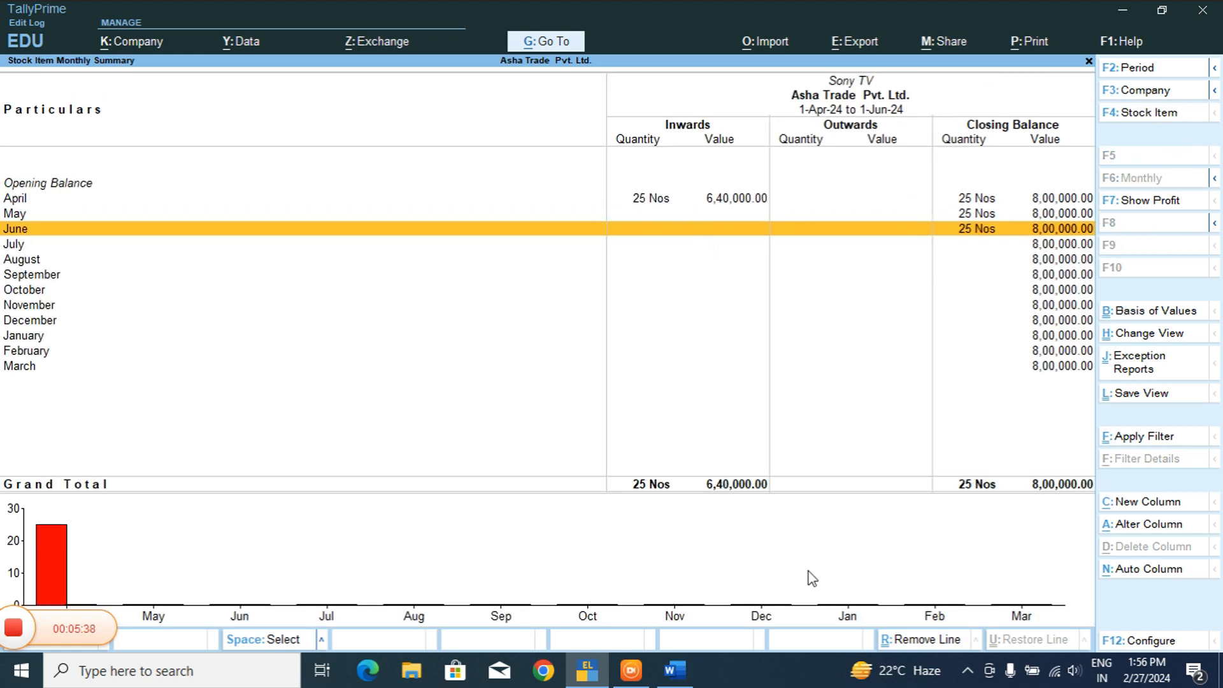
pyautogui.click(674, 669)
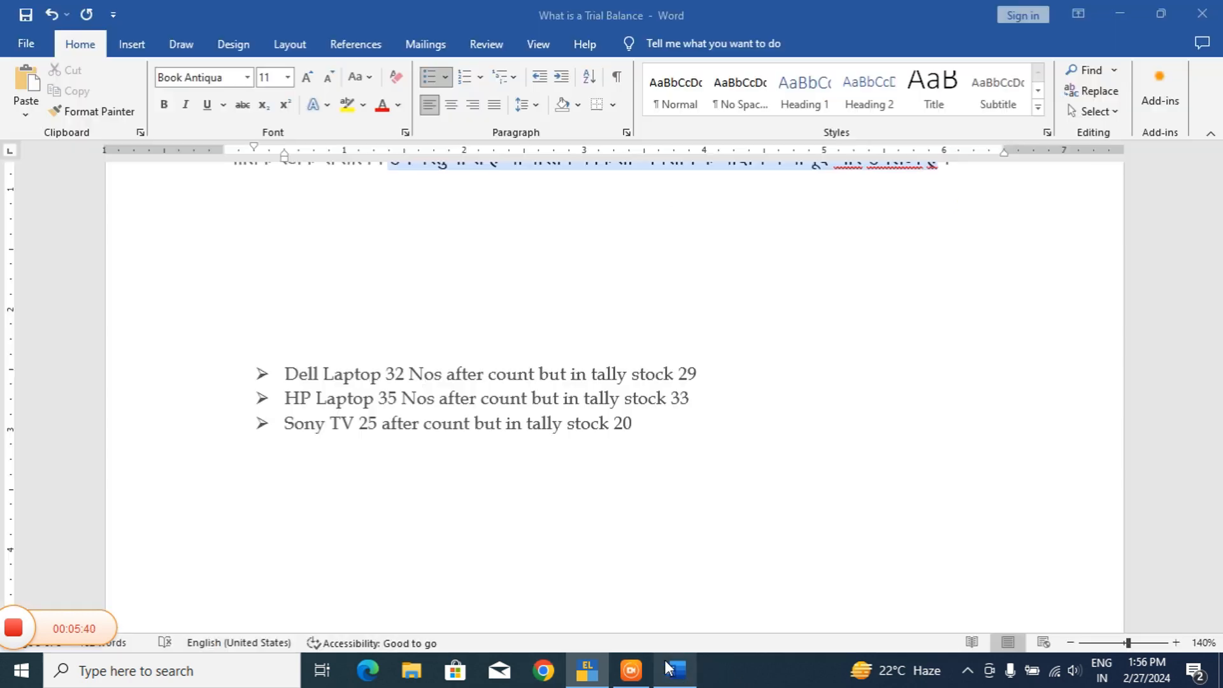
pyautogui.click(654, 436)
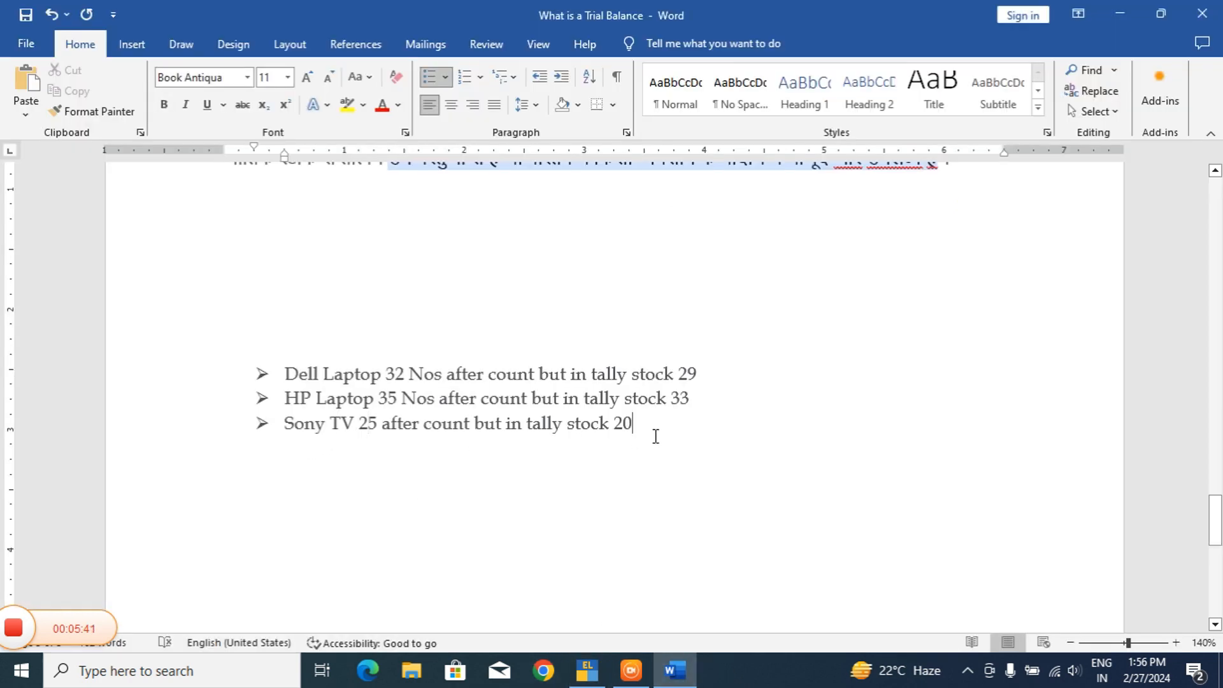
pyautogui.click(368, 433)
# Step: Switch back to TallyPrime, leave the Stock Summary, and examine Dell Laptop's June vouchers through the Stock Item inventory report
pyautogui.click(586, 669)
pyautogui.press('Escape')
pyautogui.press('Escape')
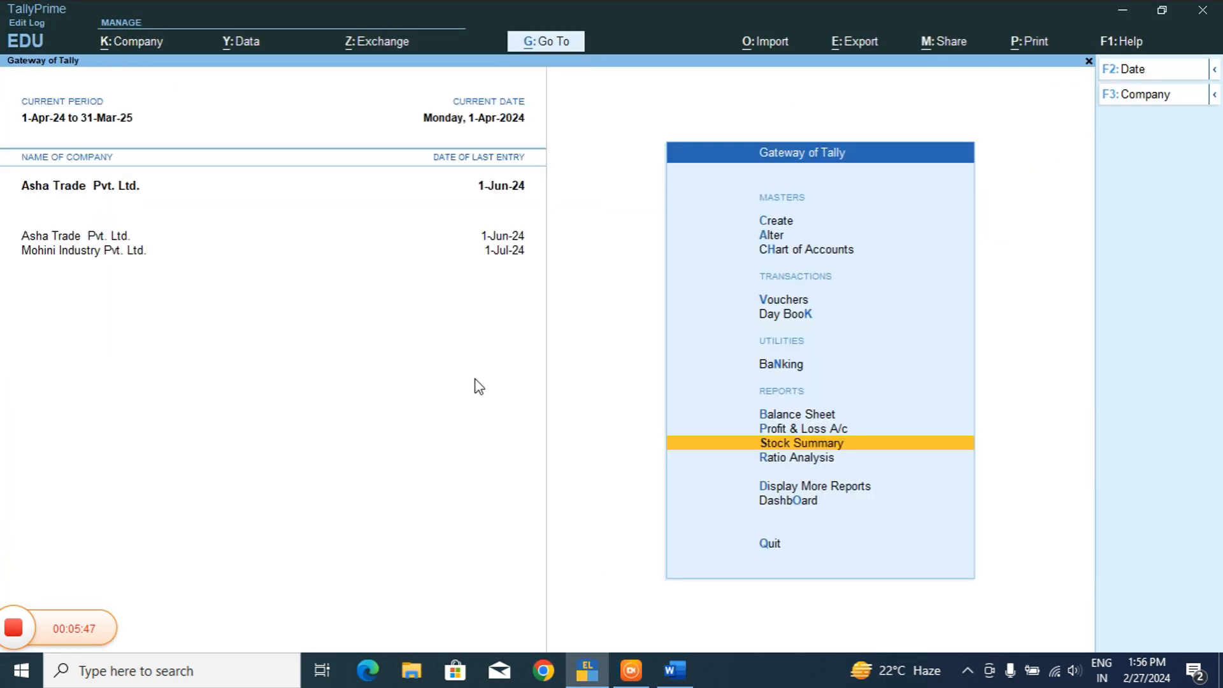
pyautogui.click(789, 486)
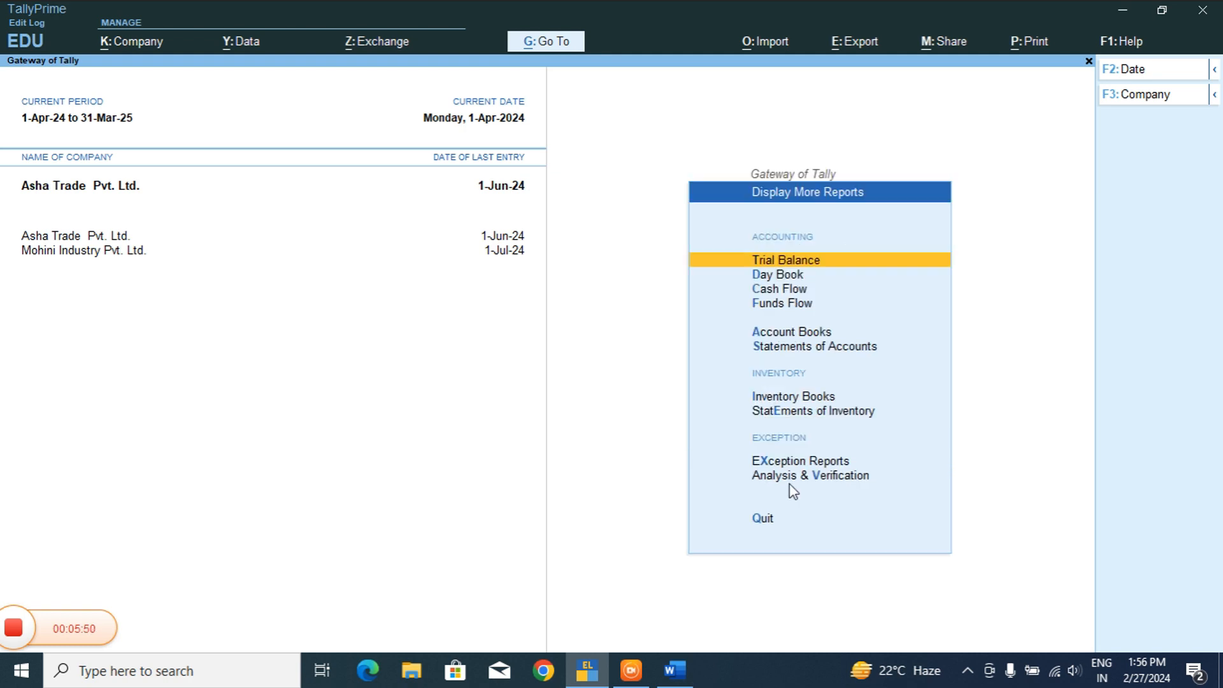
pyautogui.click(789, 398)
pyautogui.click(764, 291)
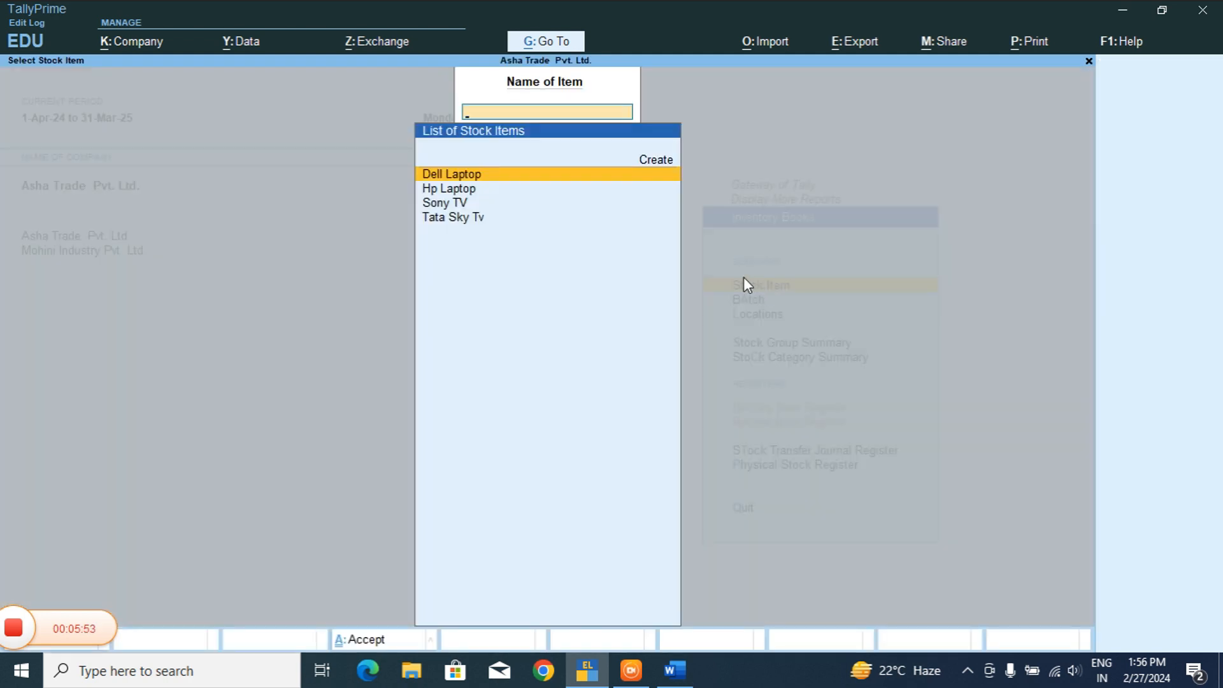
pyautogui.click(472, 175)
pyautogui.press('Return')
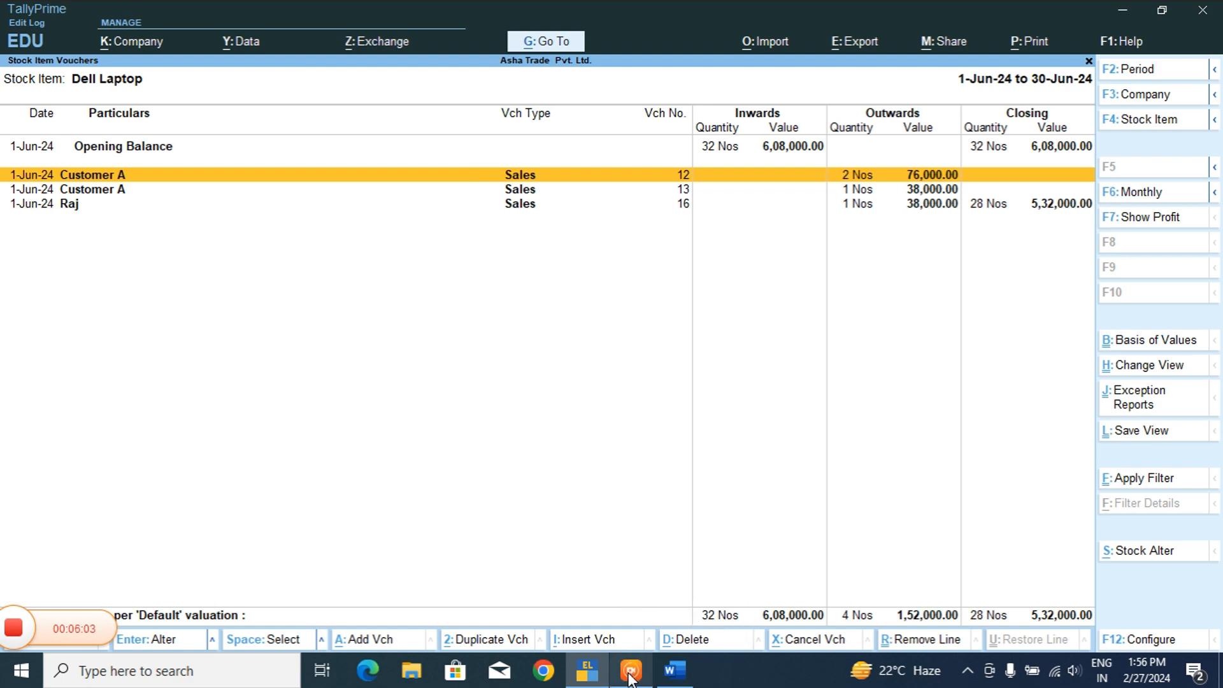
# Step: Check Dell Laptop's counted quantity in the Word document, switch back to TallyPrime, and return to the stock item list
pyautogui.click(675, 671)
pyautogui.click(406, 375)
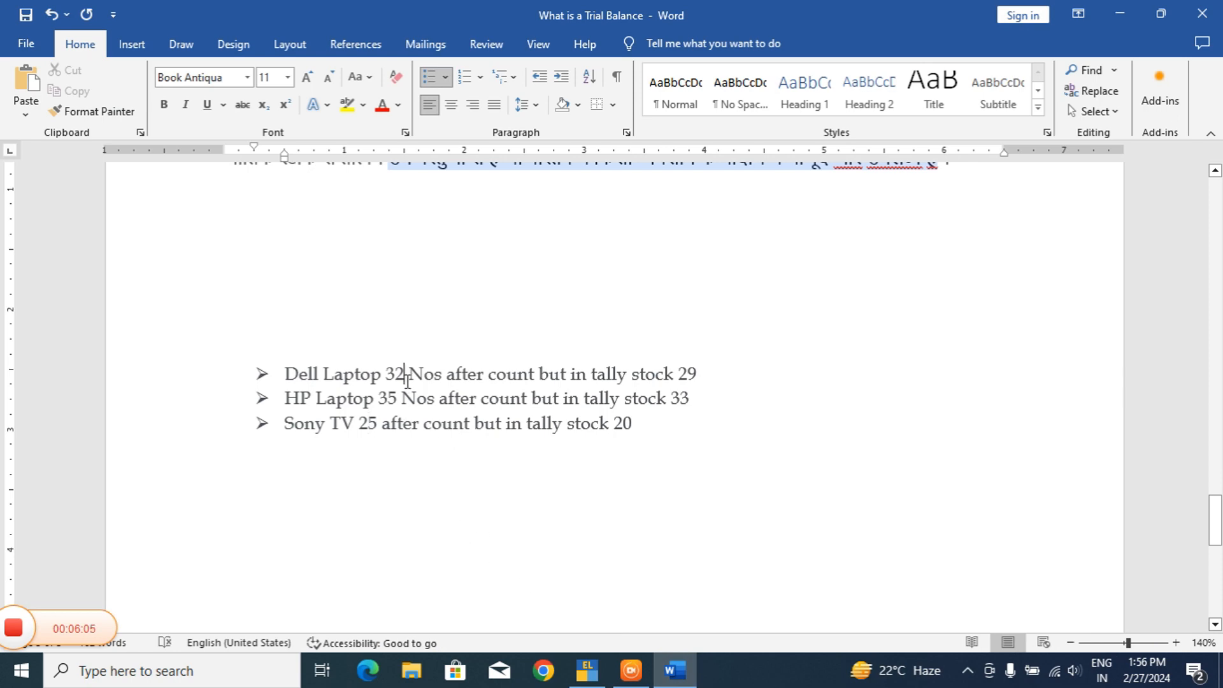
pyautogui.click(599, 670)
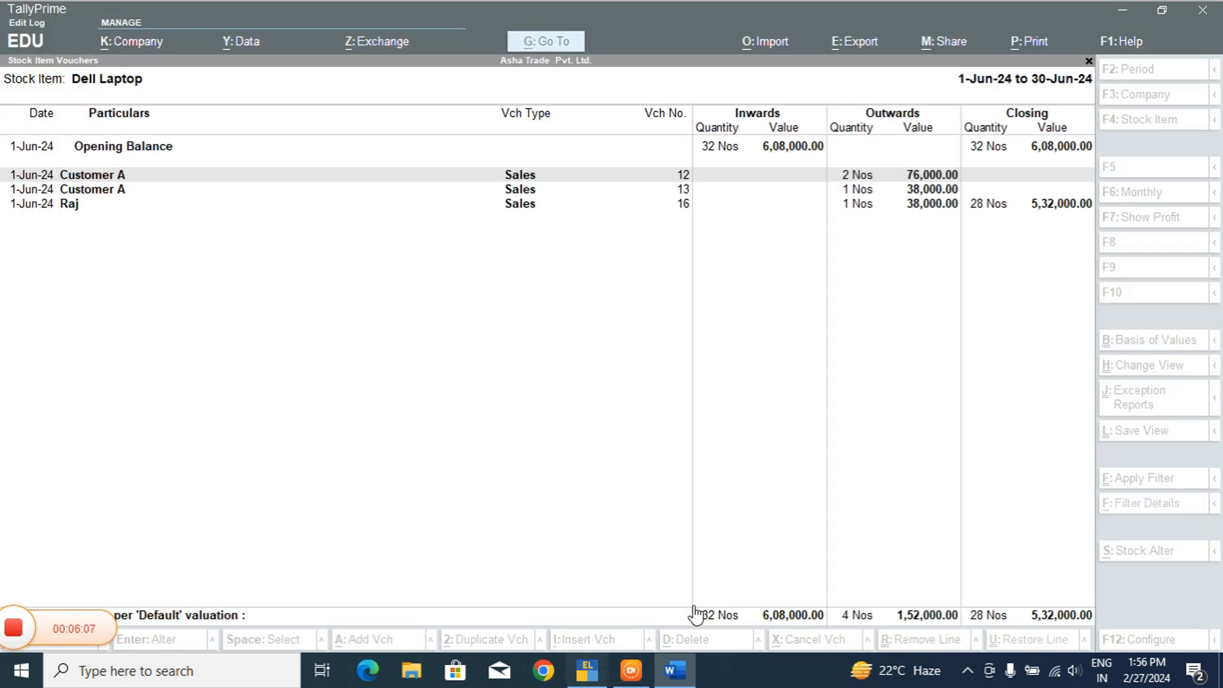
pyautogui.press('Escape')
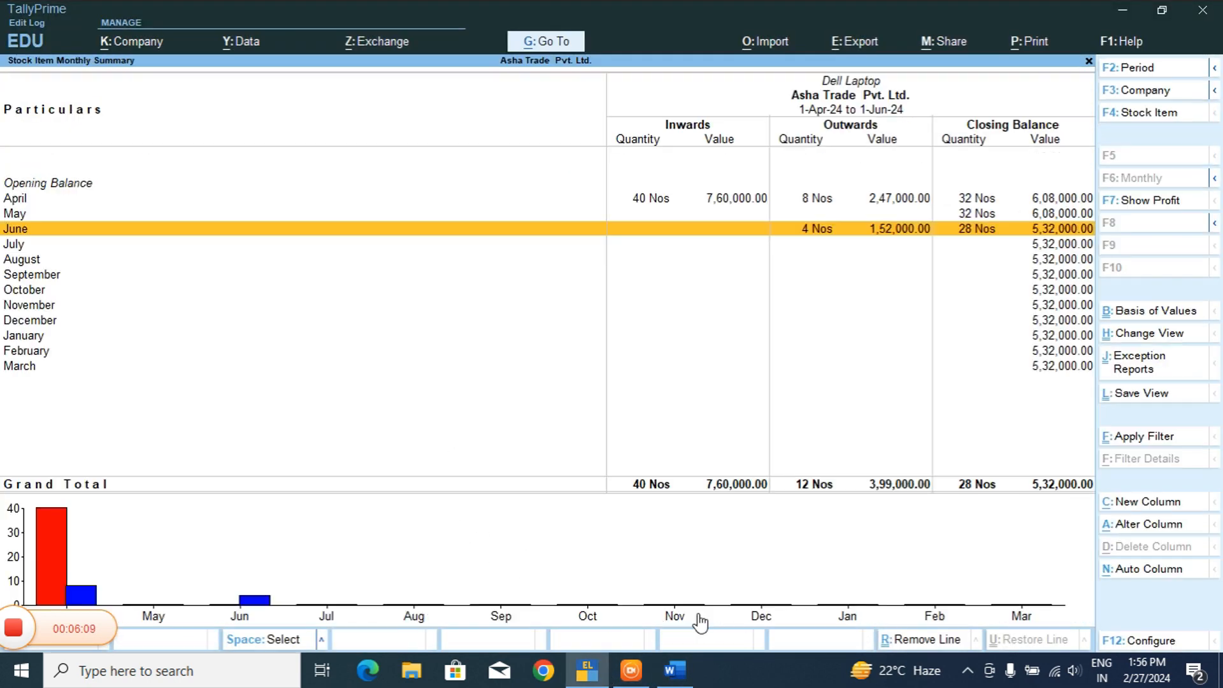
pyautogui.press('Escape')
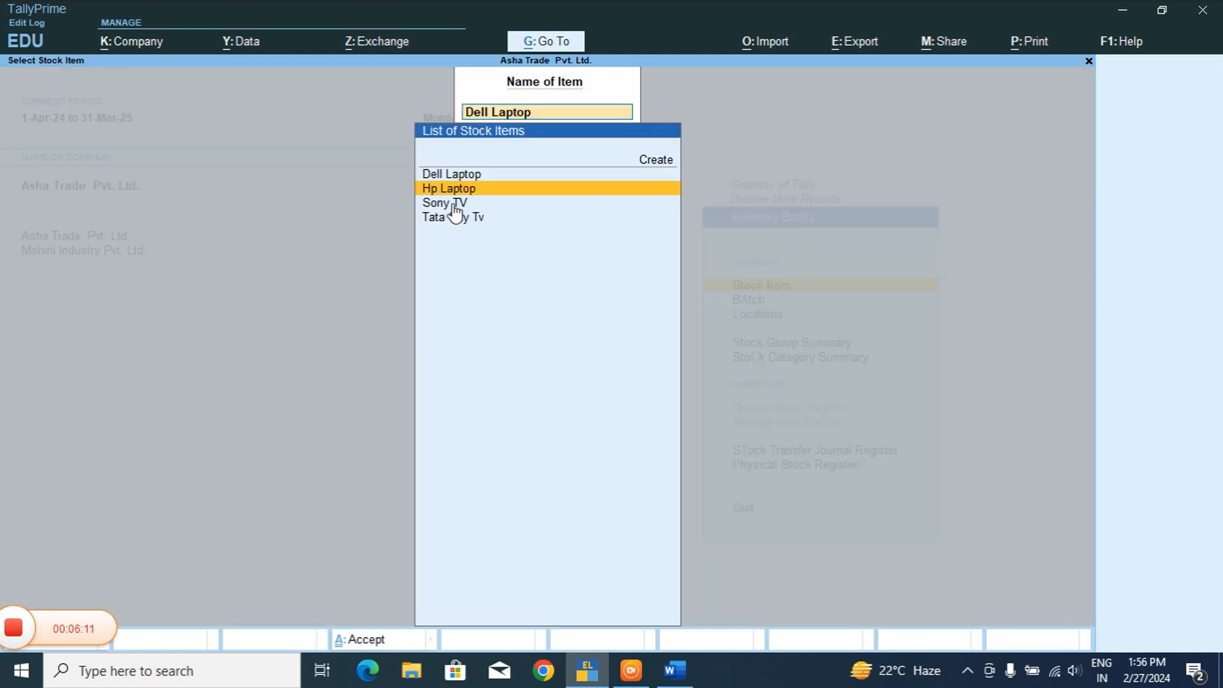
# Step: Examine Hp Laptop's monthly stock summary and its April vouchers, and return to the Gateway of Tally
pyautogui.click(465, 190)
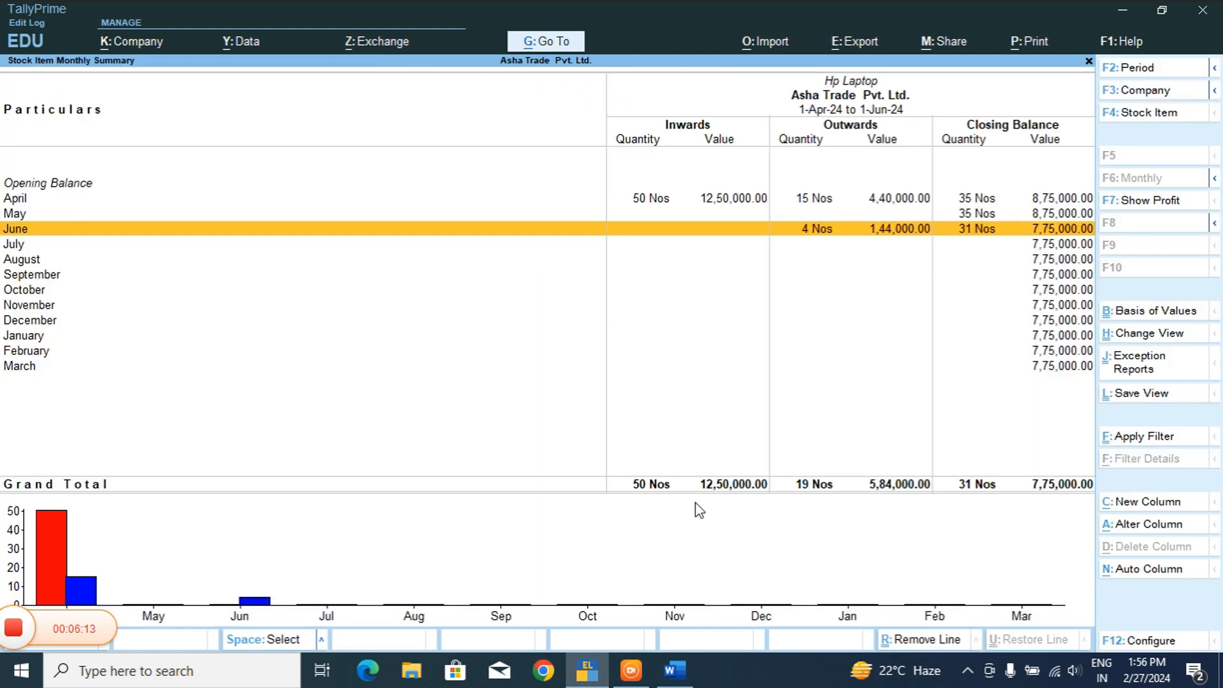
pyautogui.press('Escape')
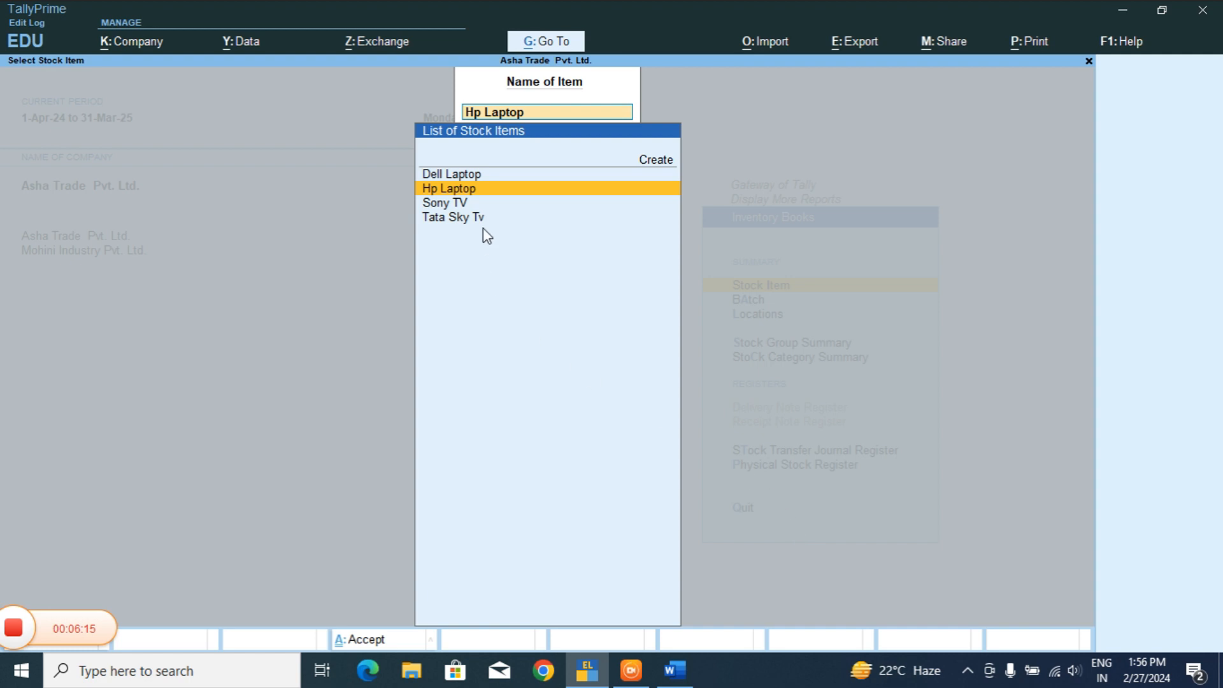
pyautogui.click(497, 189)
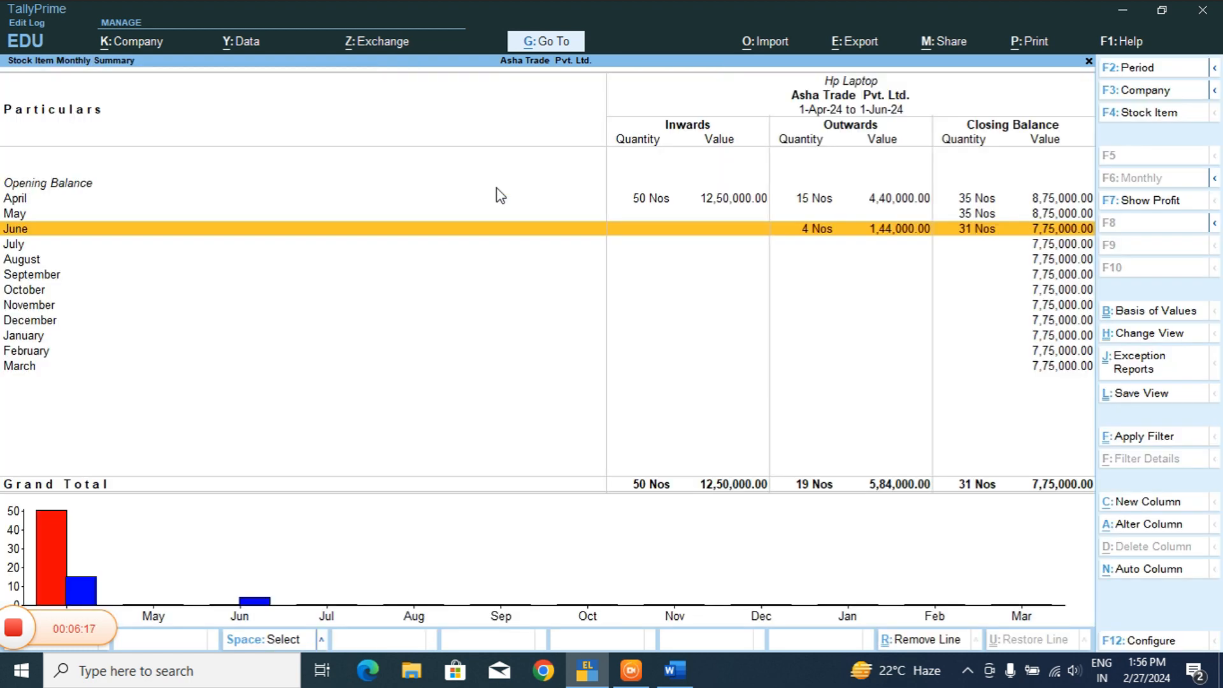
pyautogui.click(642, 198)
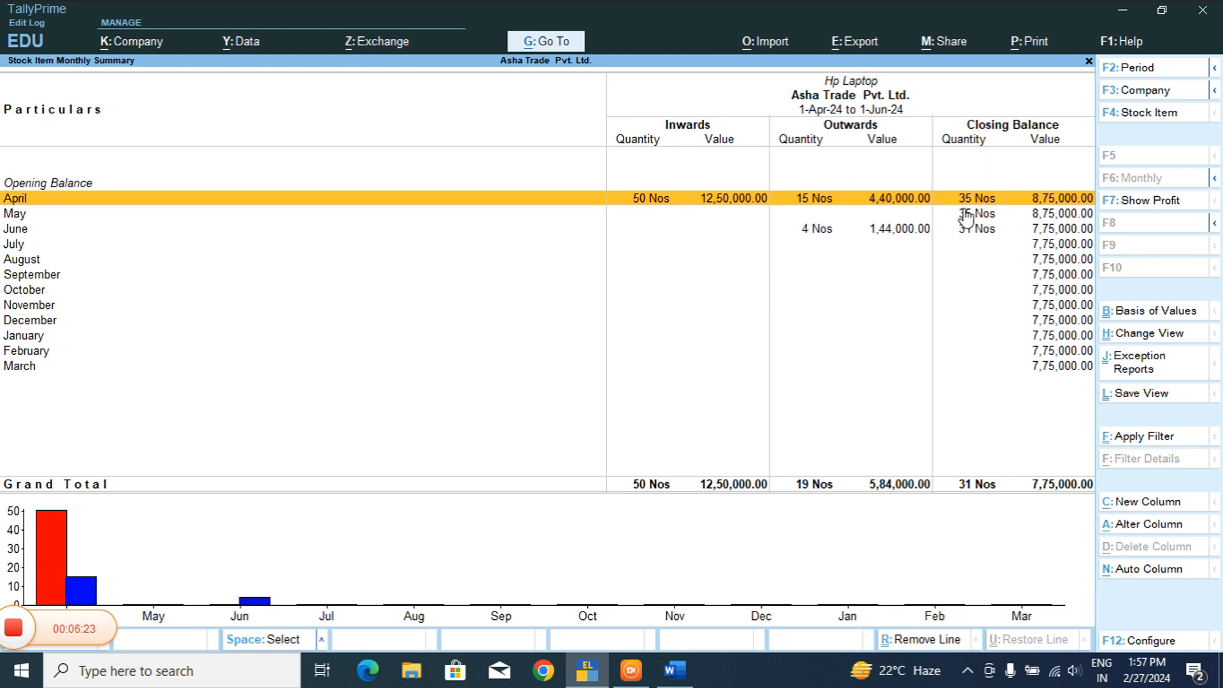
pyautogui.press('Return')
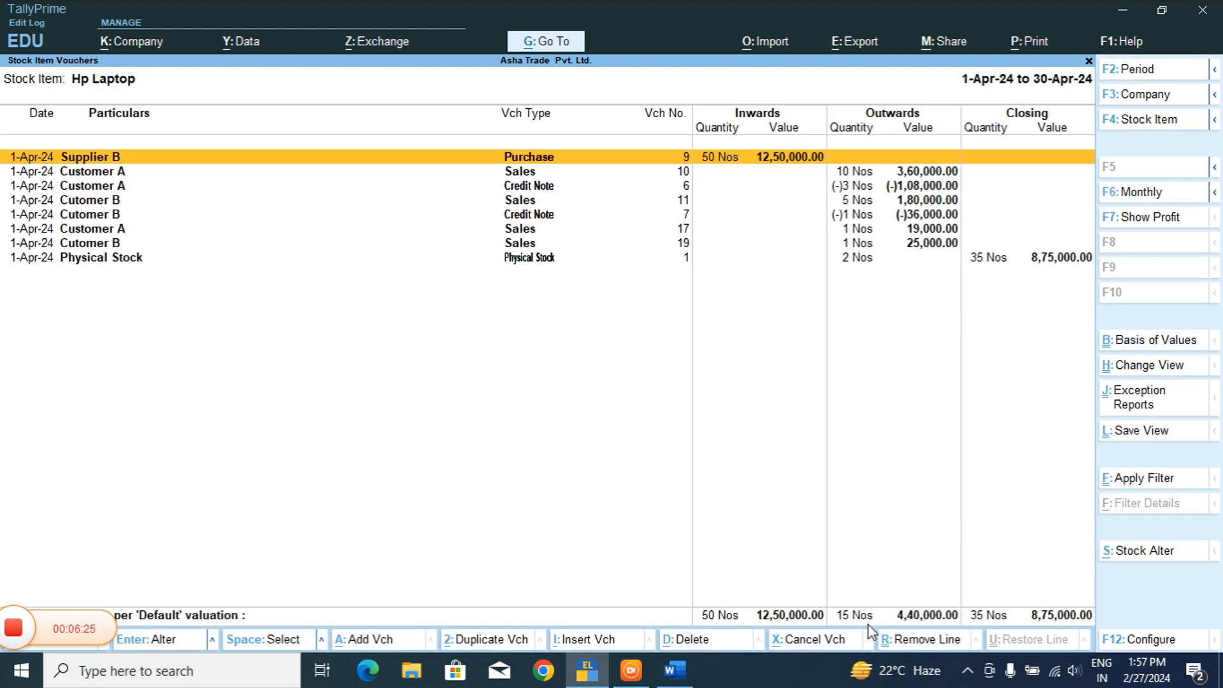
pyautogui.press('Escape')
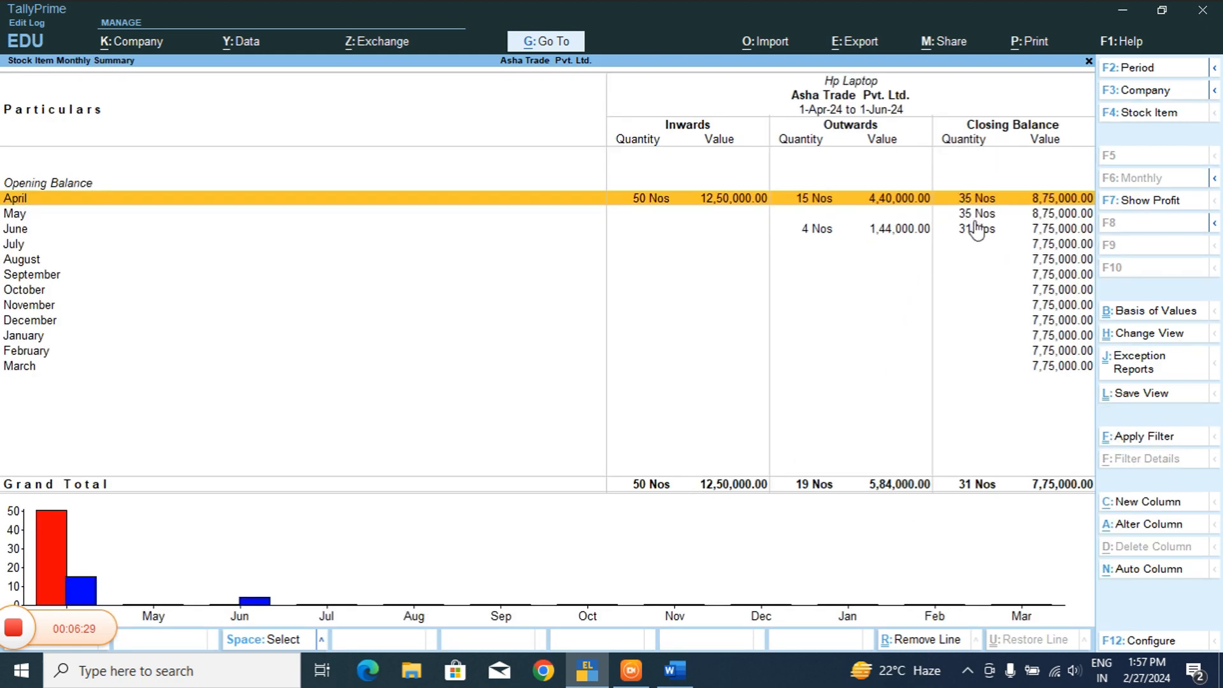
pyautogui.press('Escape')
pyautogui.press('Escape')
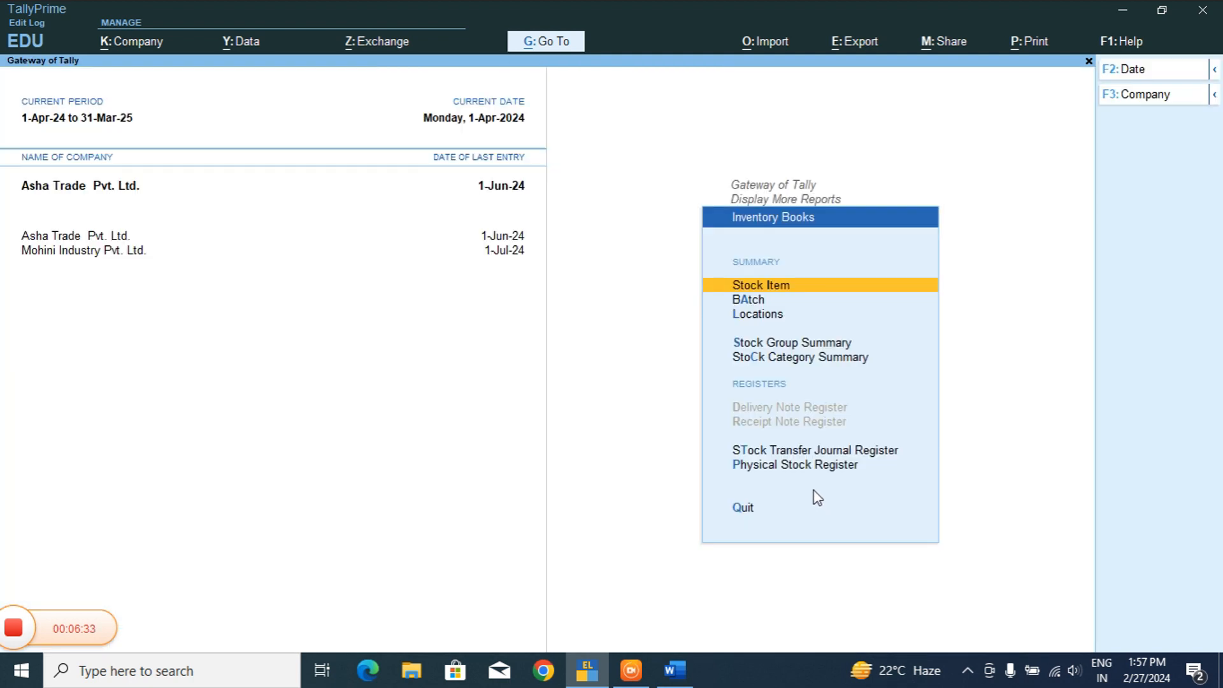
pyautogui.press('Escape')
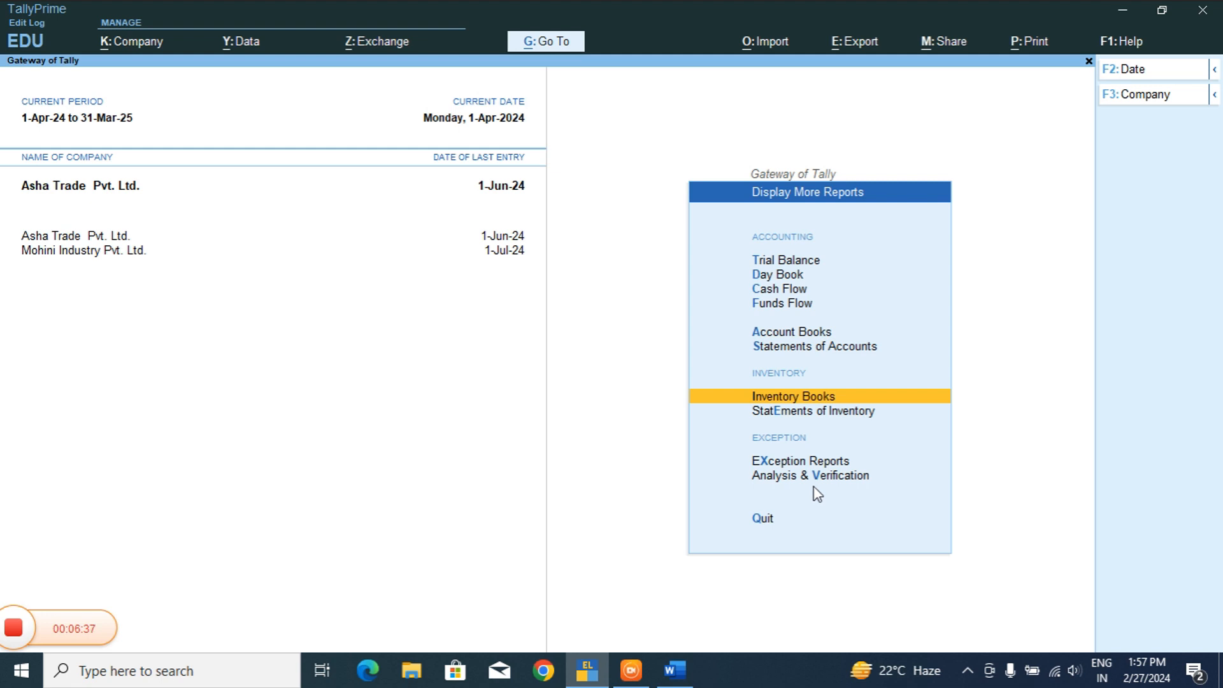
pyautogui.press('Escape')
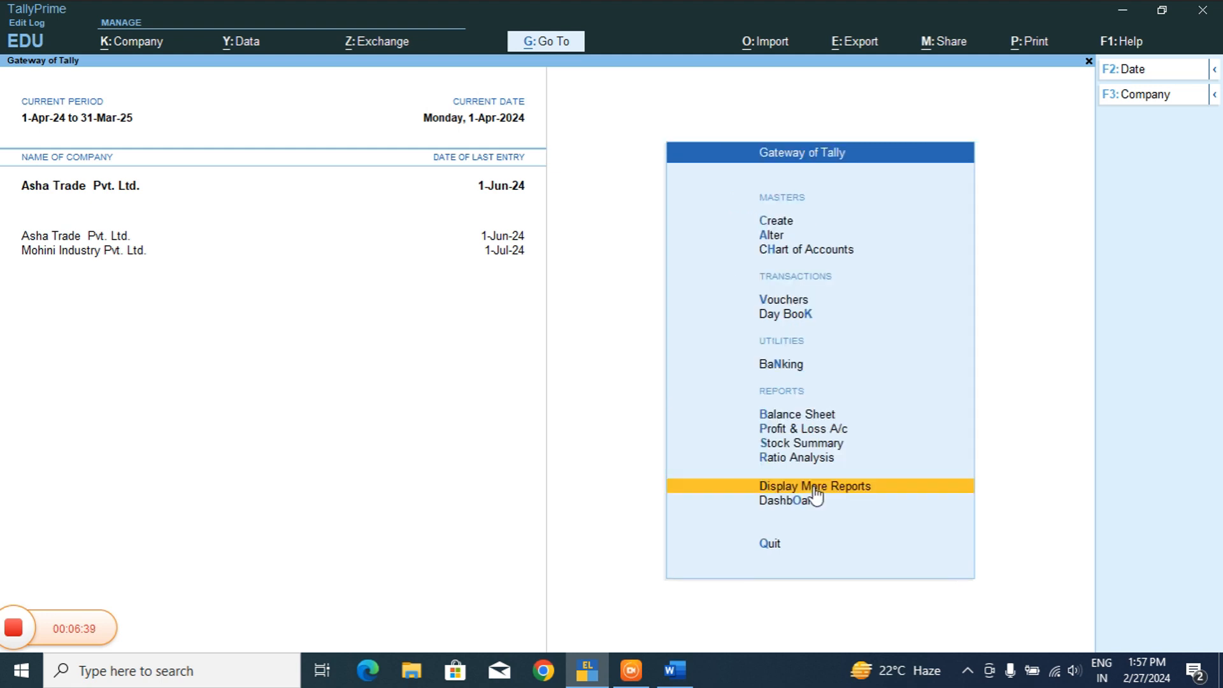
# Step: Review the closing balances of Hp Laptop, Dell Laptop and Sony TV in the Stock Summary, and leave the report
pyautogui.click(793, 445)
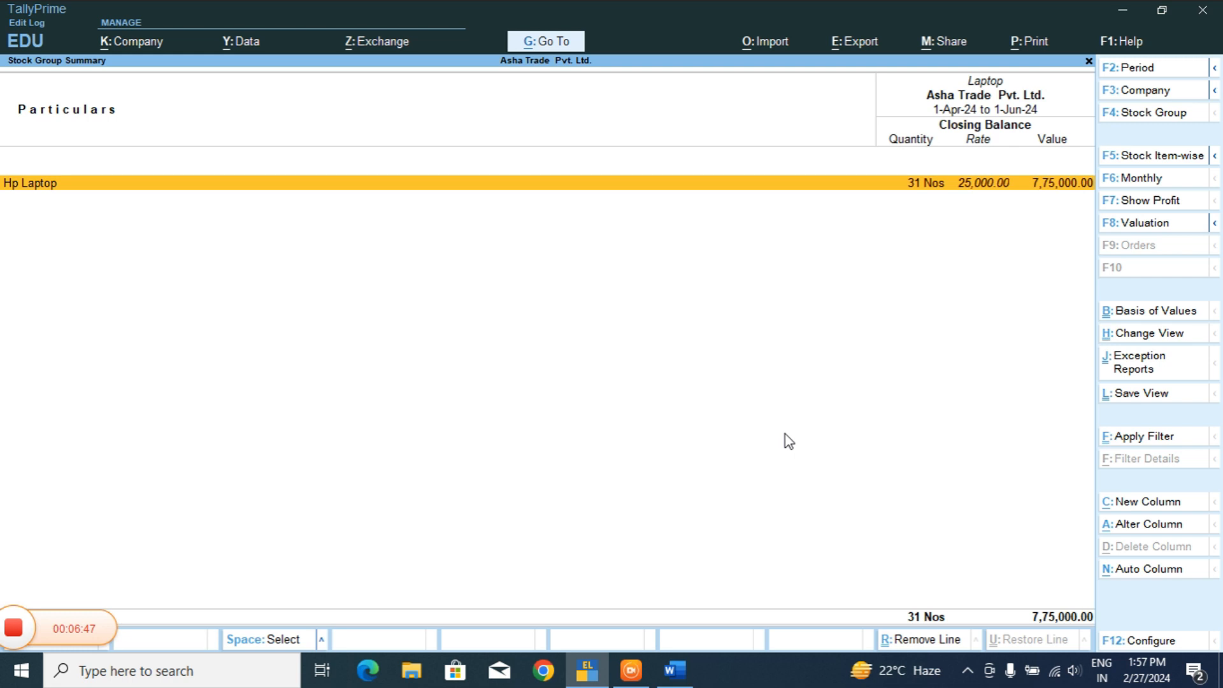
pyautogui.click(912, 186)
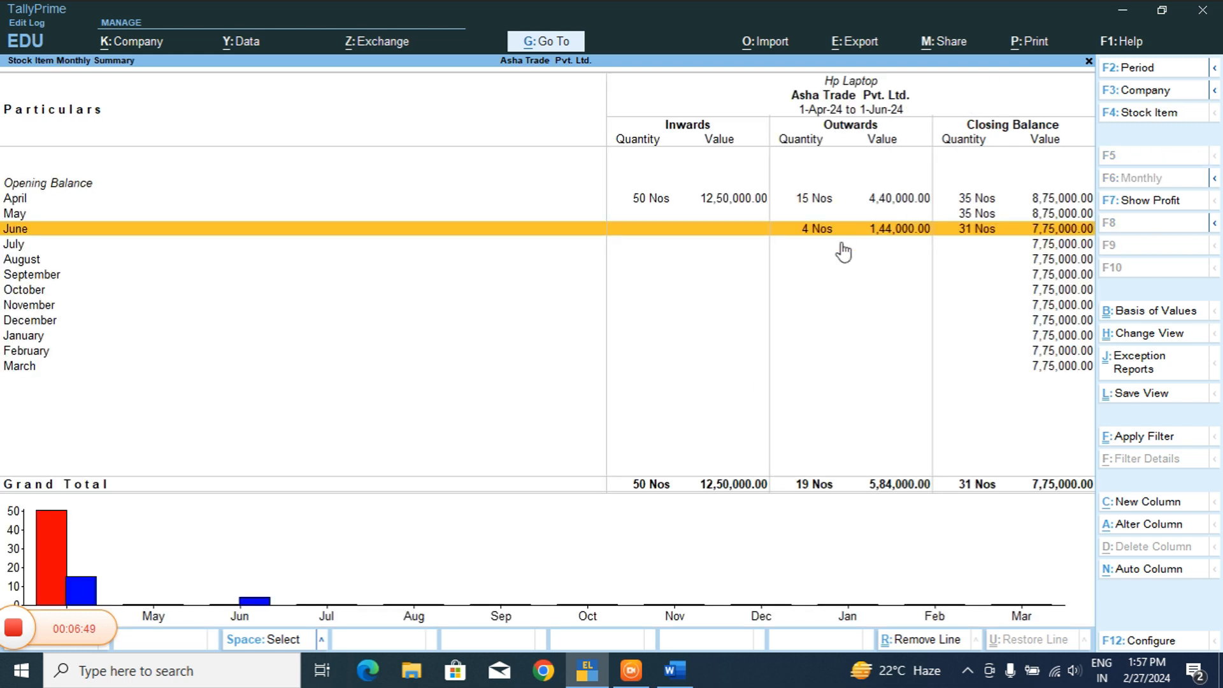
pyautogui.press('Escape')
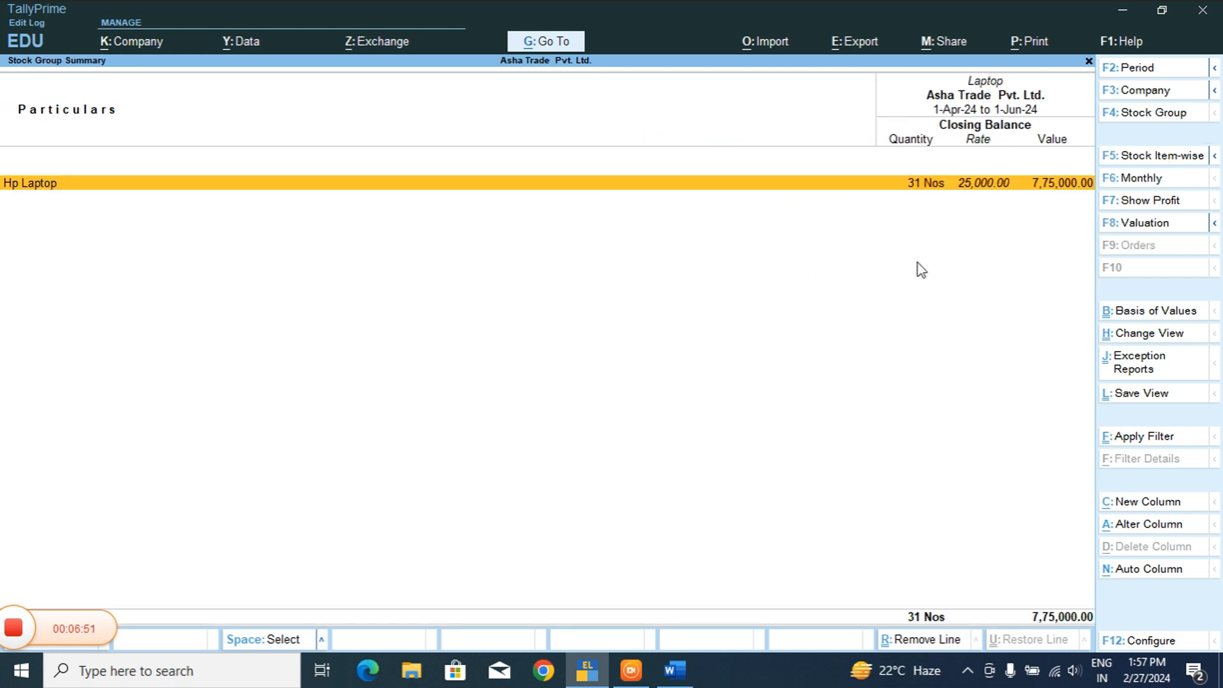
pyautogui.press('Escape')
pyautogui.click(925, 203)
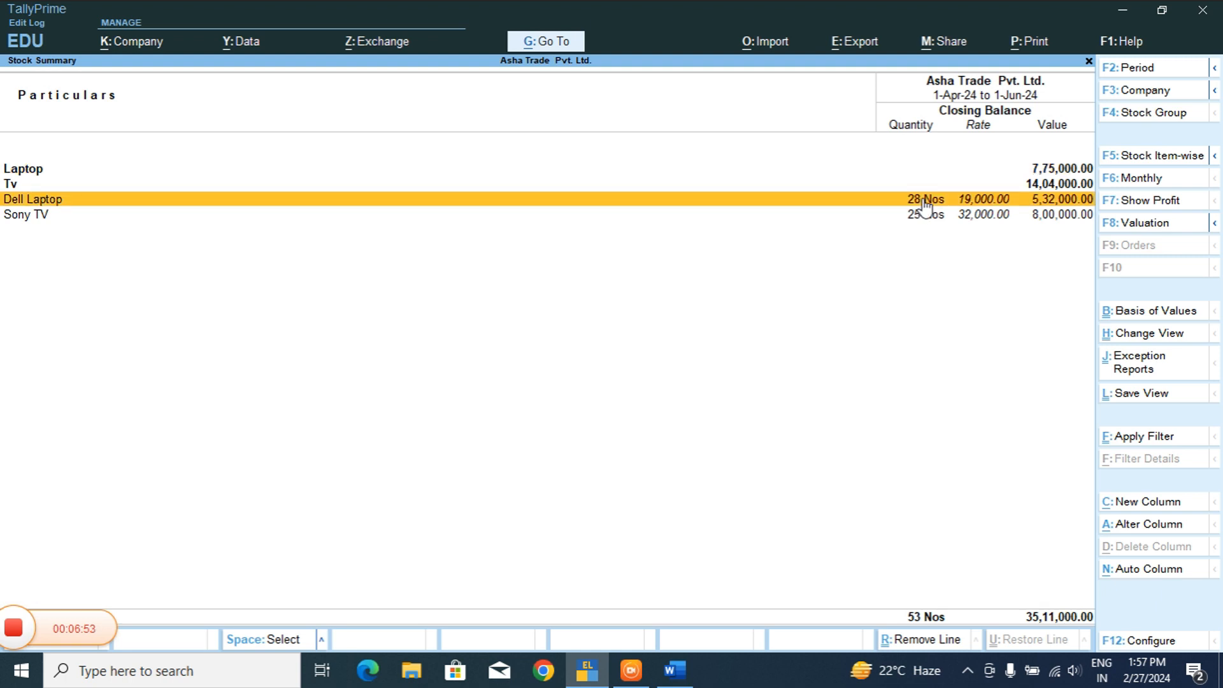
pyautogui.press('Down')
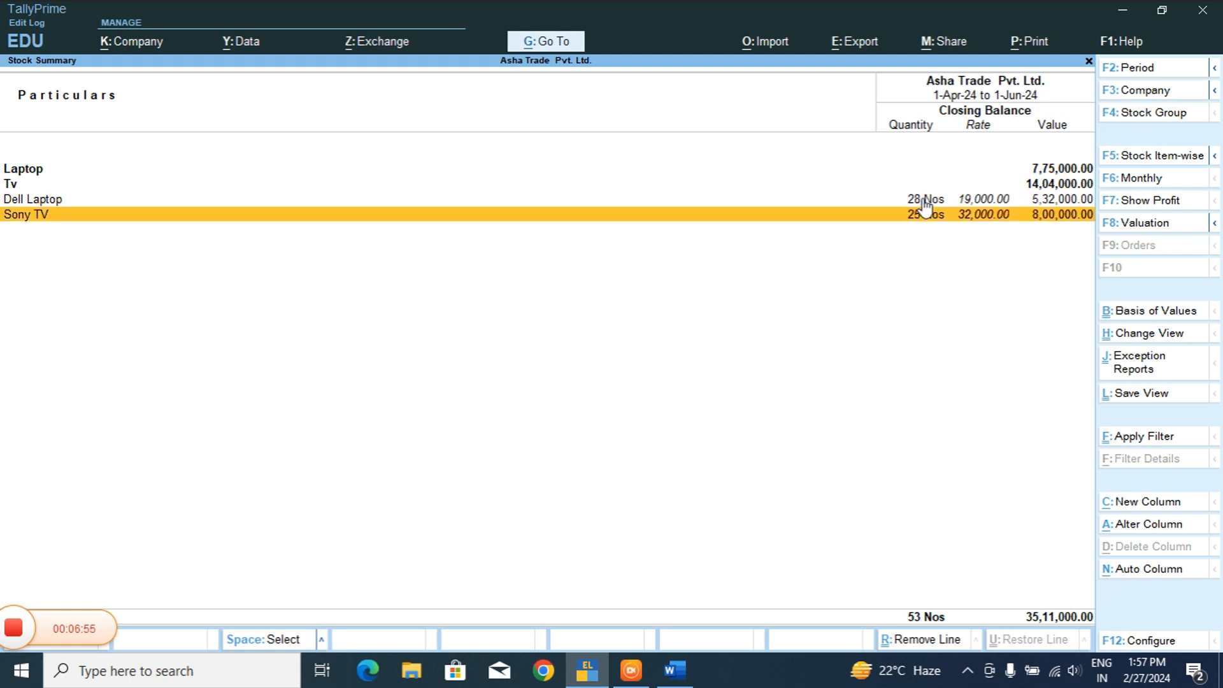
pyautogui.press('Escape')
# Step: Open Display More Reports from the Gateway of Tally
pyautogui.press('Up')
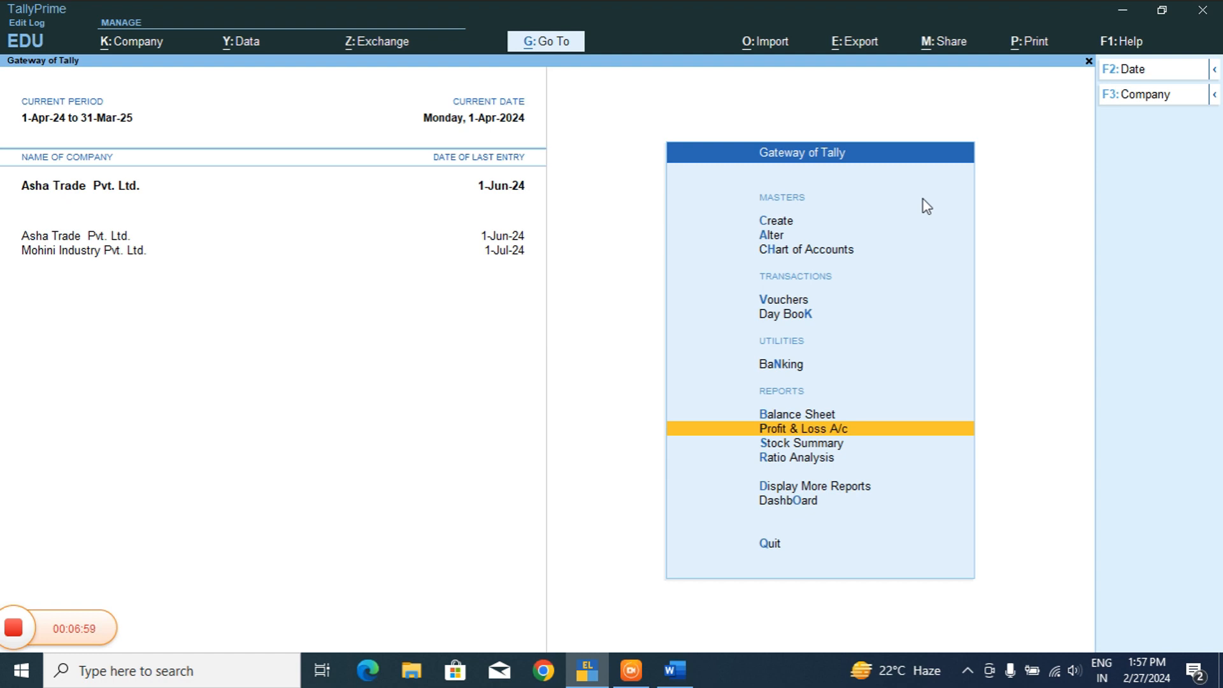
pyautogui.press('Down')
pyautogui.press('Down')
pyautogui.press('Down')
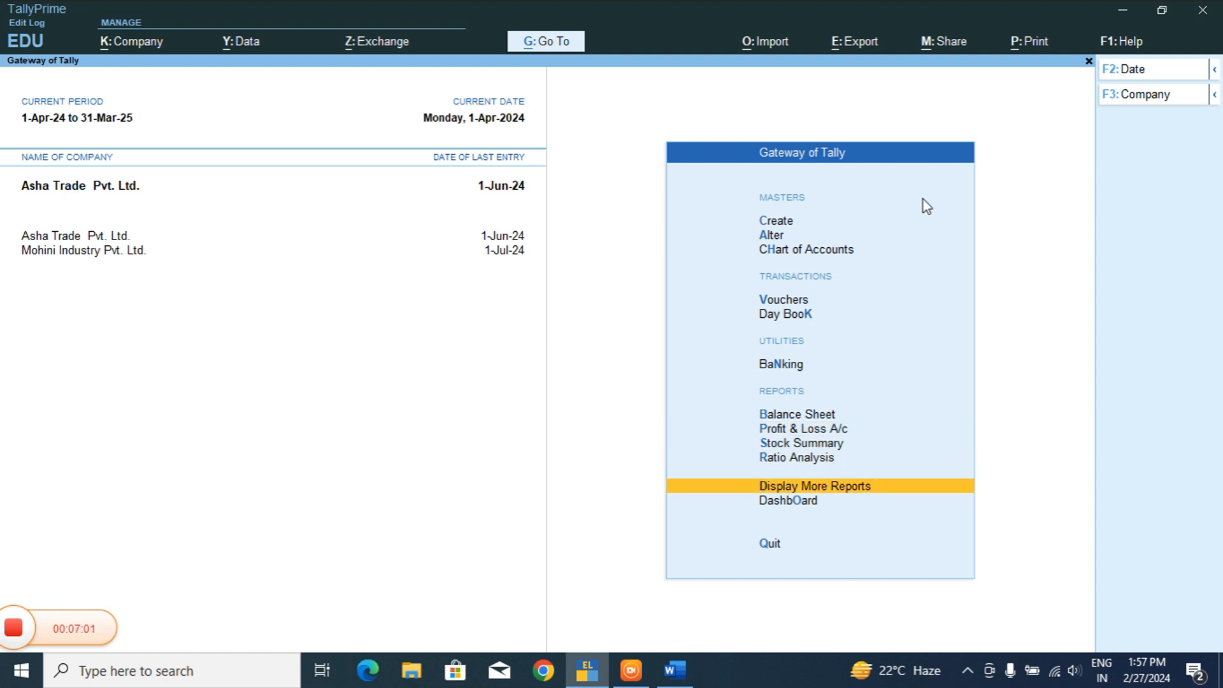
pyautogui.press('Return')
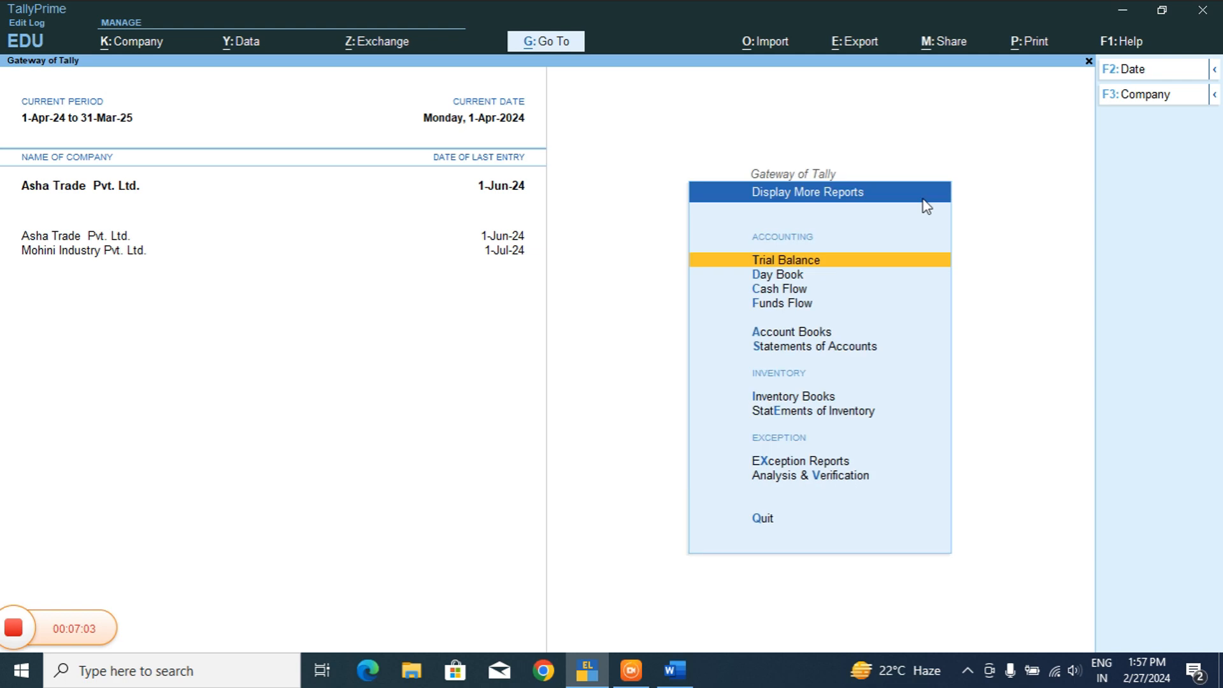
pyautogui.press('Down')
pyautogui.press('Down')
pyautogui.press('Down')
pyautogui.press('Down')
pyautogui.press('Down')
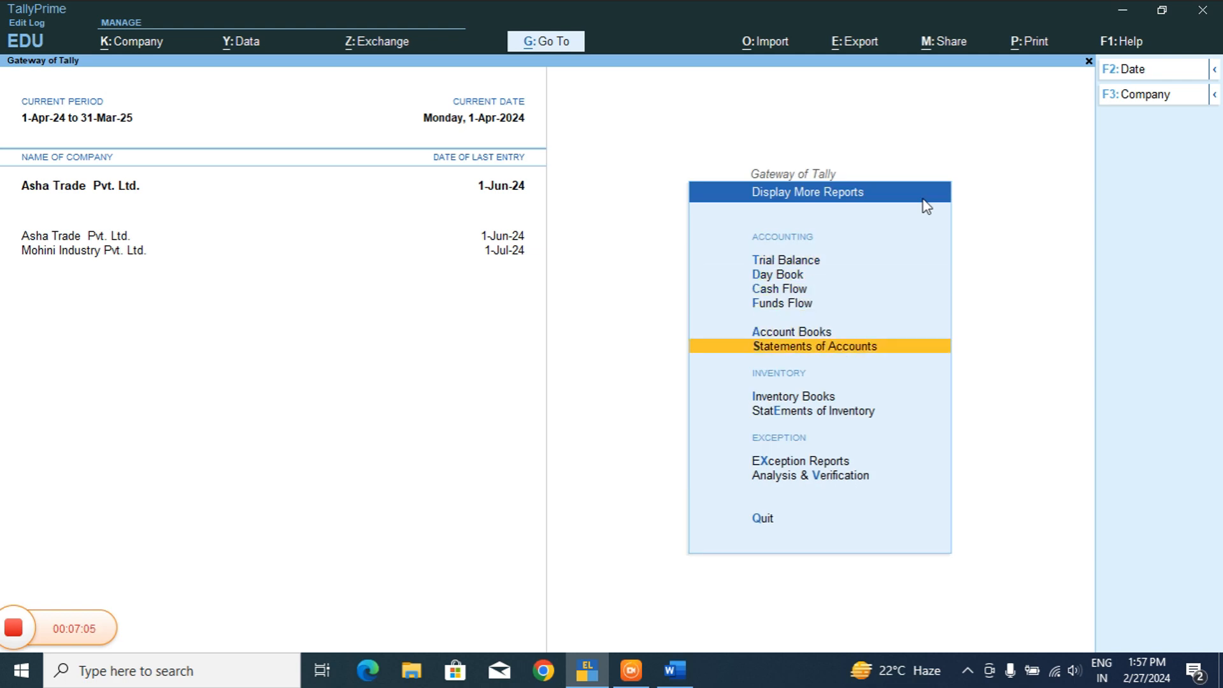
pyautogui.press('Down')
pyautogui.press('Down')
pyautogui.press('Down')
pyautogui.press('Down')
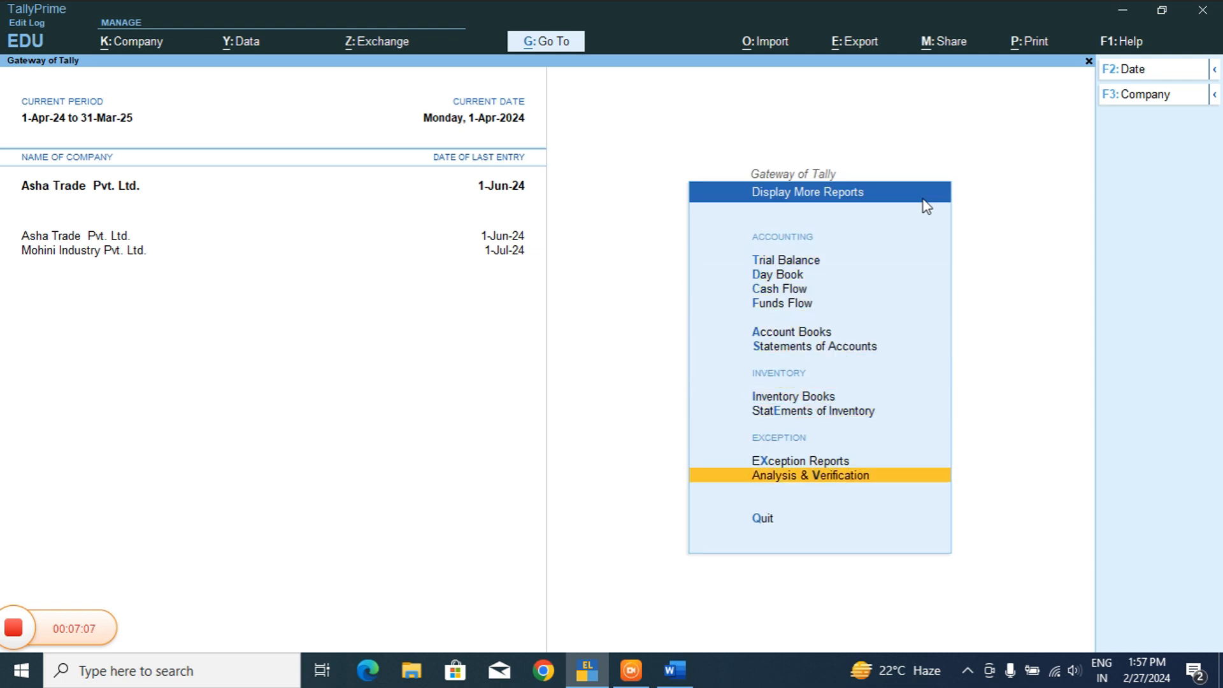
pyautogui.press('Up')
pyautogui.press('Return')
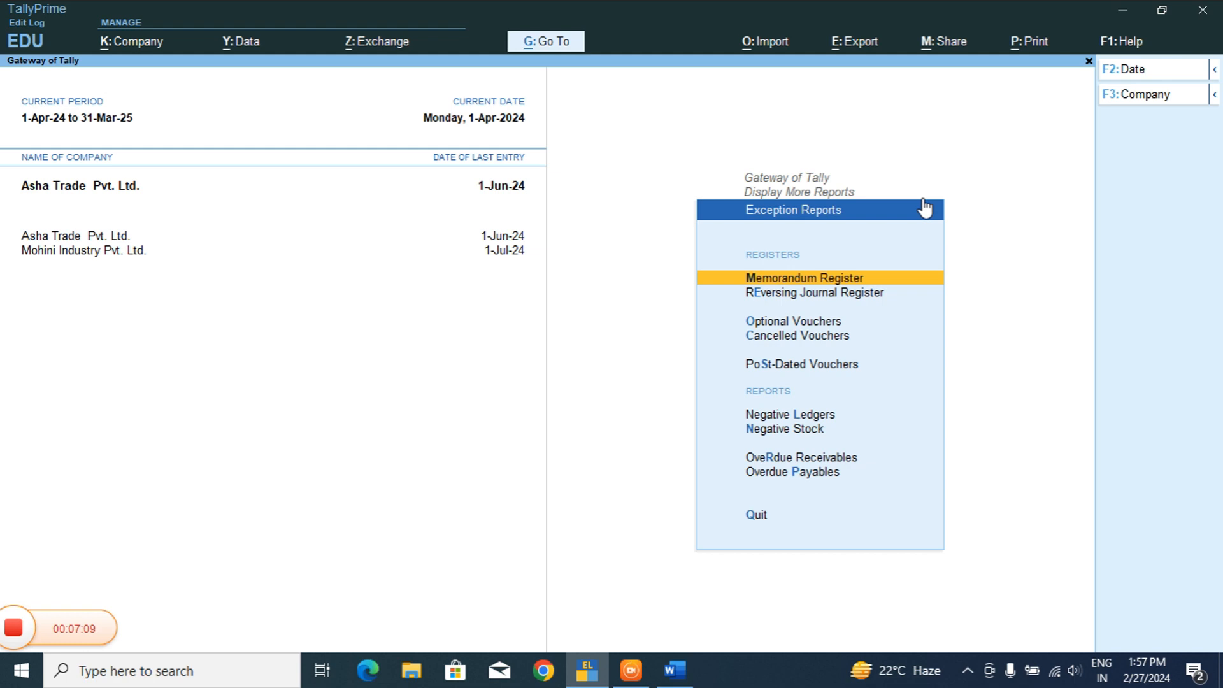
pyautogui.press('Escape')
# Step: Open the Physical Stock Register from the Inventory Books
pyautogui.press('Up')
pyautogui.press('Up')
pyautogui.press('Return')
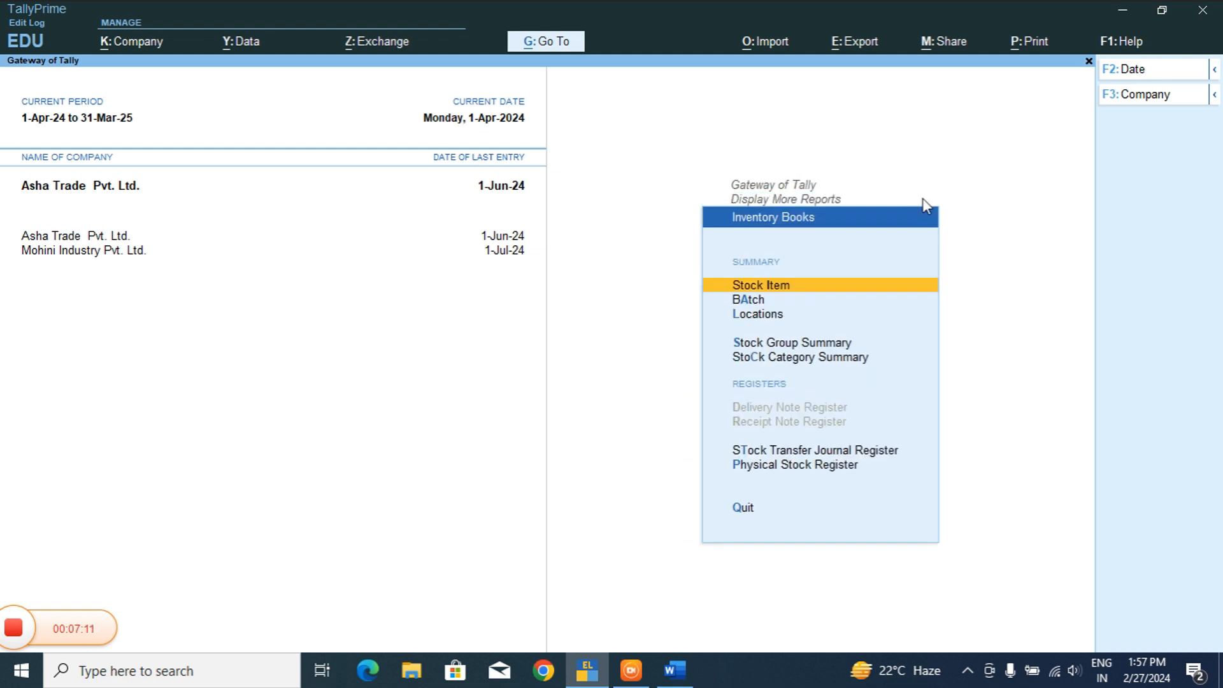
pyautogui.press('Down')
pyautogui.press('Down')
pyautogui.press('Down')
pyautogui.press('Down')
pyautogui.press('Down')
pyautogui.press('Down')
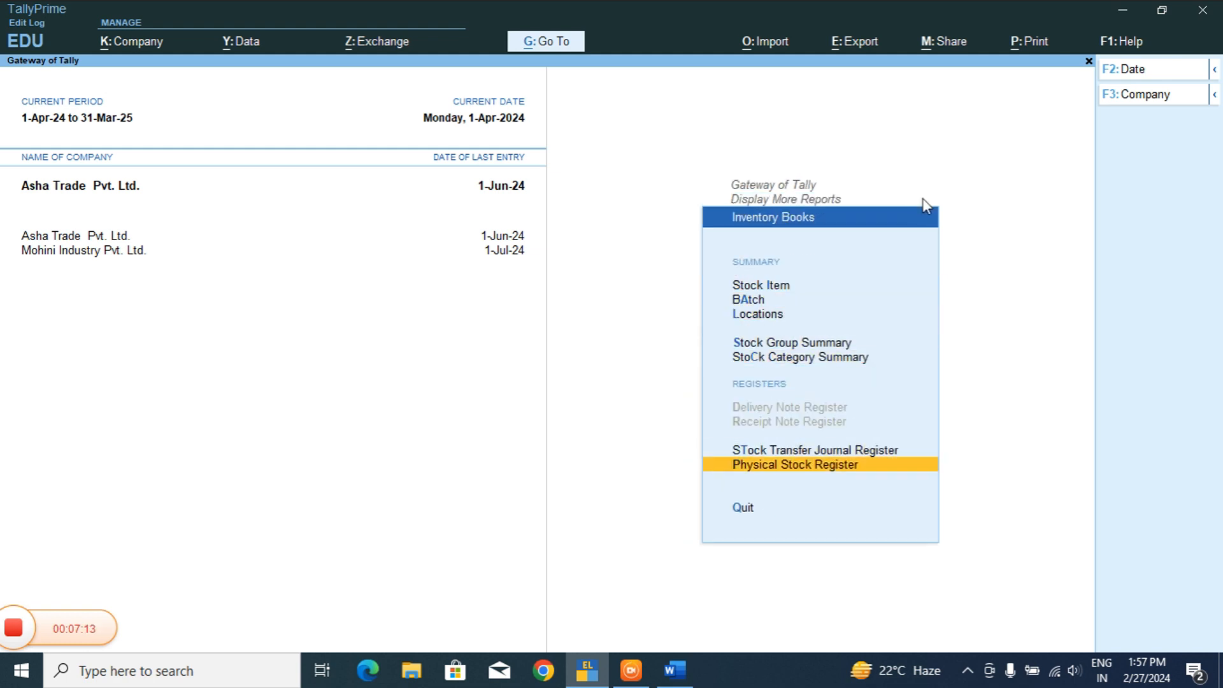
pyautogui.press('Return')
# Step: Examine the items and quantities in April's Physical Stock voucher, and return to Display More Reports without changing it
pyautogui.press('Up')
pyautogui.press('Up')
pyautogui.press('Return')
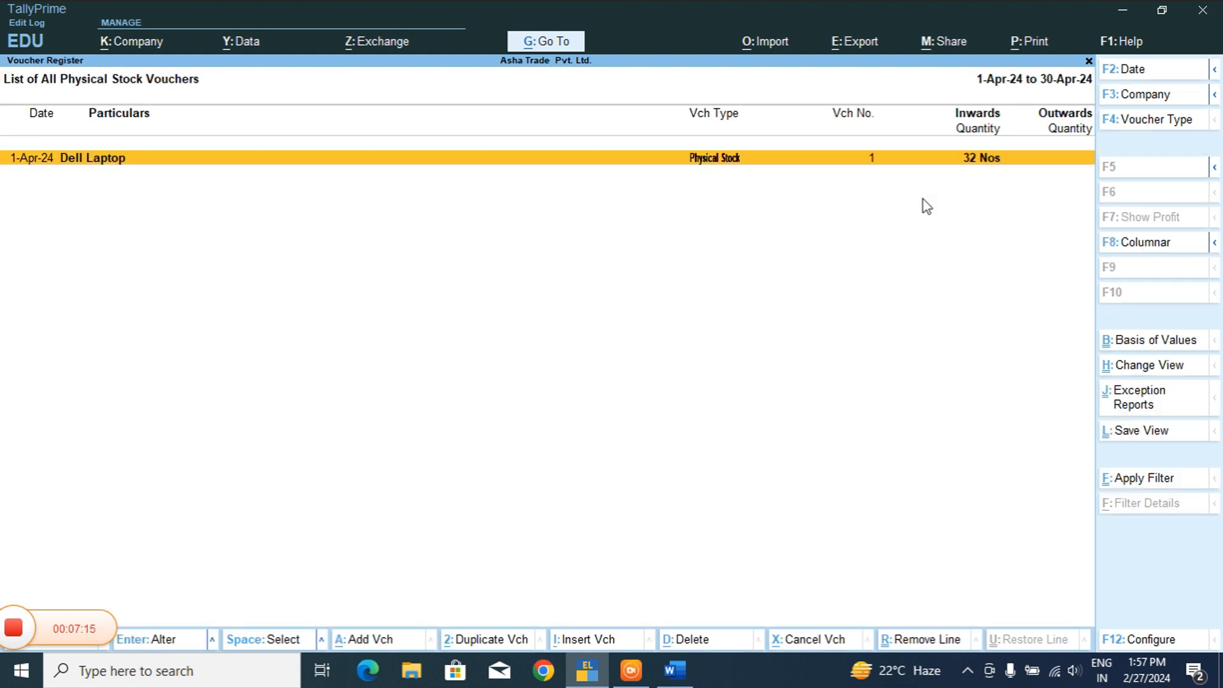
pyautogui.press('Return')
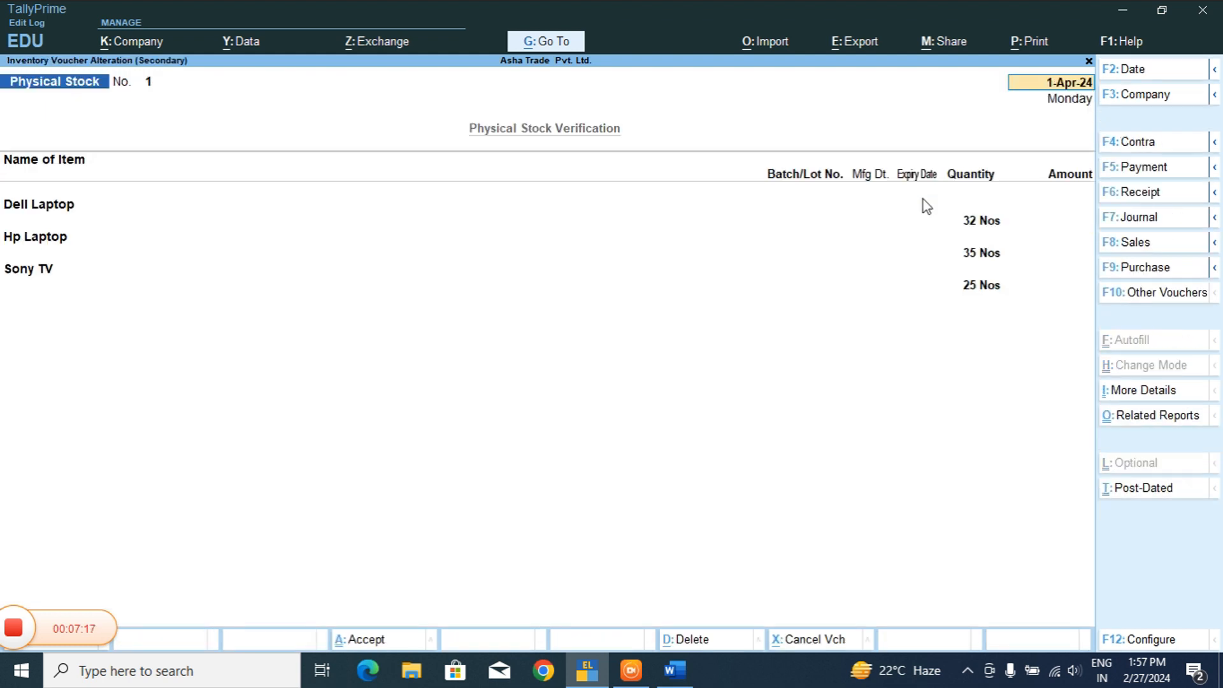
pyautogui.press('Escape')
pyautogui.press('Return')
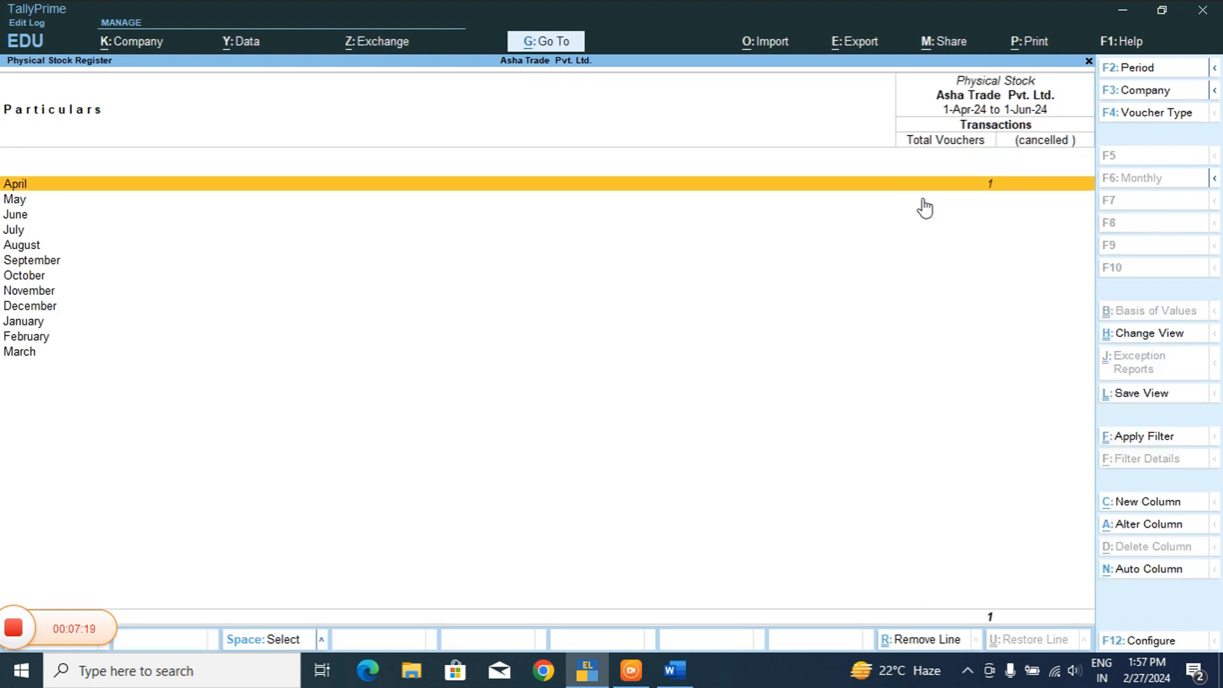
pyautogui.press('Escape')
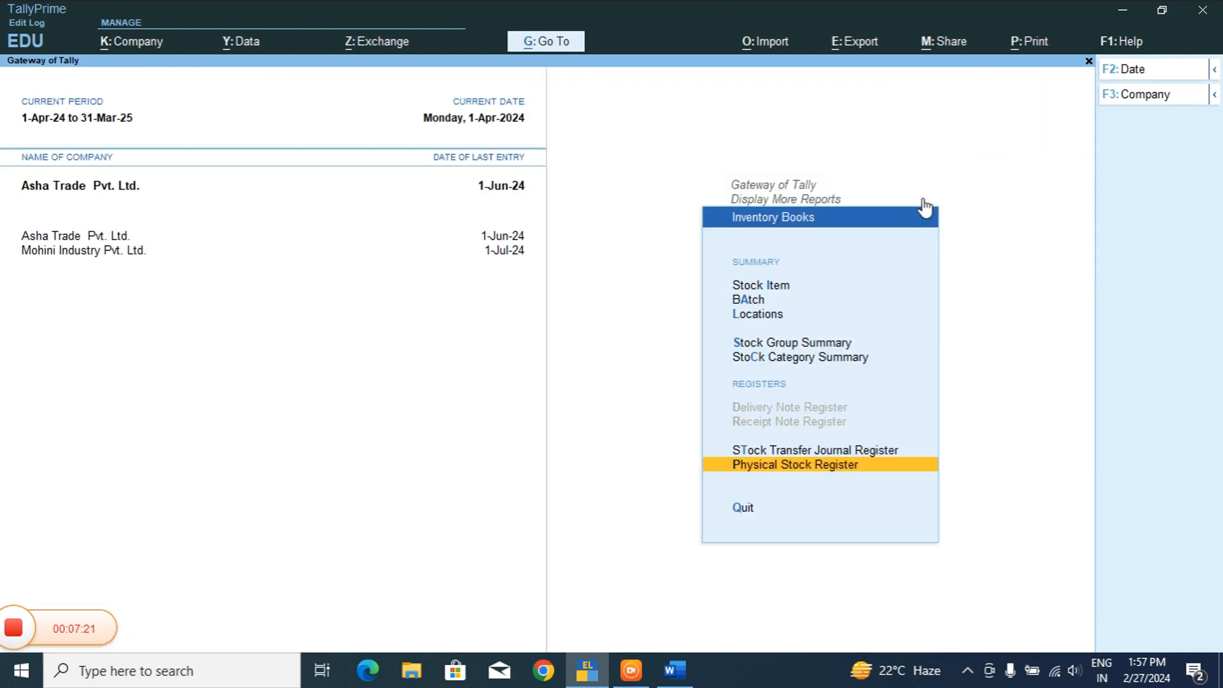
pyautogui.press('Escape')
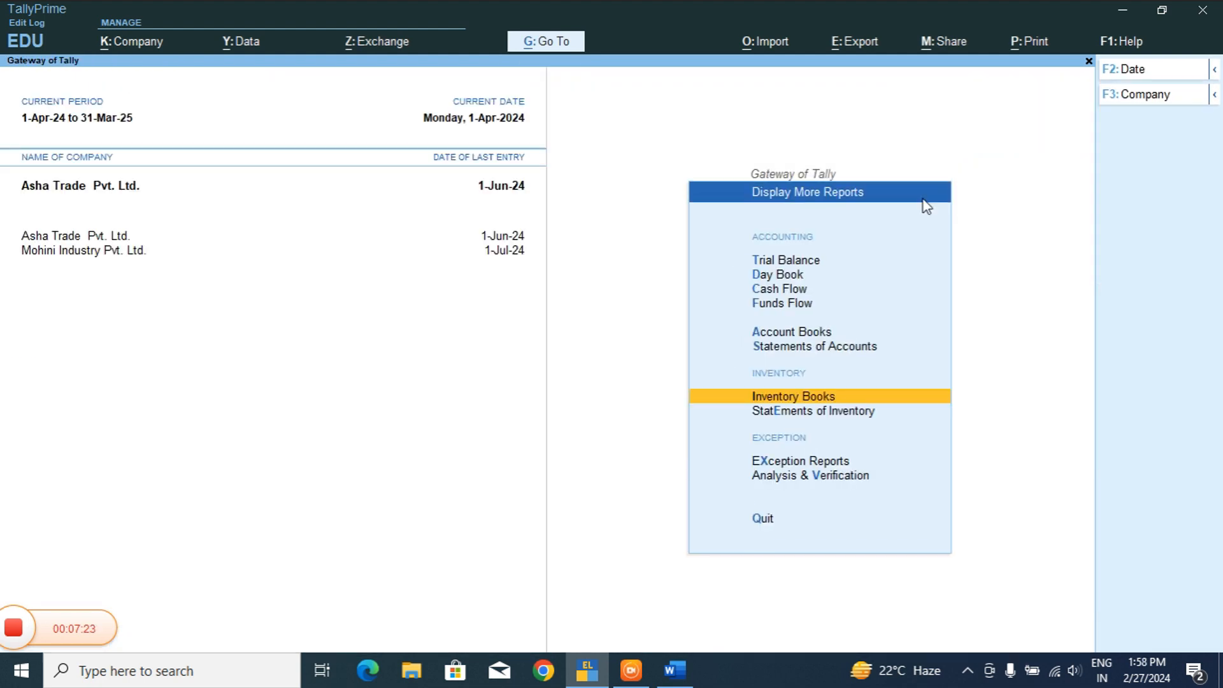